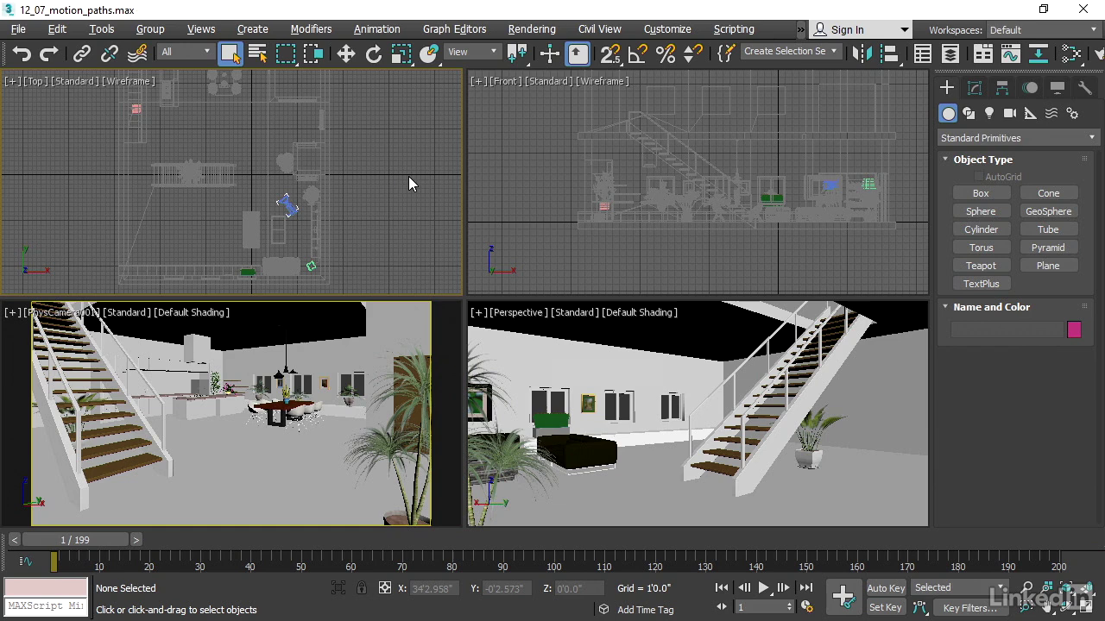
Step: Maximize the Top viewport and select the physical camera PhysCamera001
{"action": "left_click", "coordinate": [363, 200]}
{"action": "key", "text": "alt+w"}
{"action": "scroll", "coordinate": [569, 293], "scroll_direction": "up", "scroll_amount": 4}
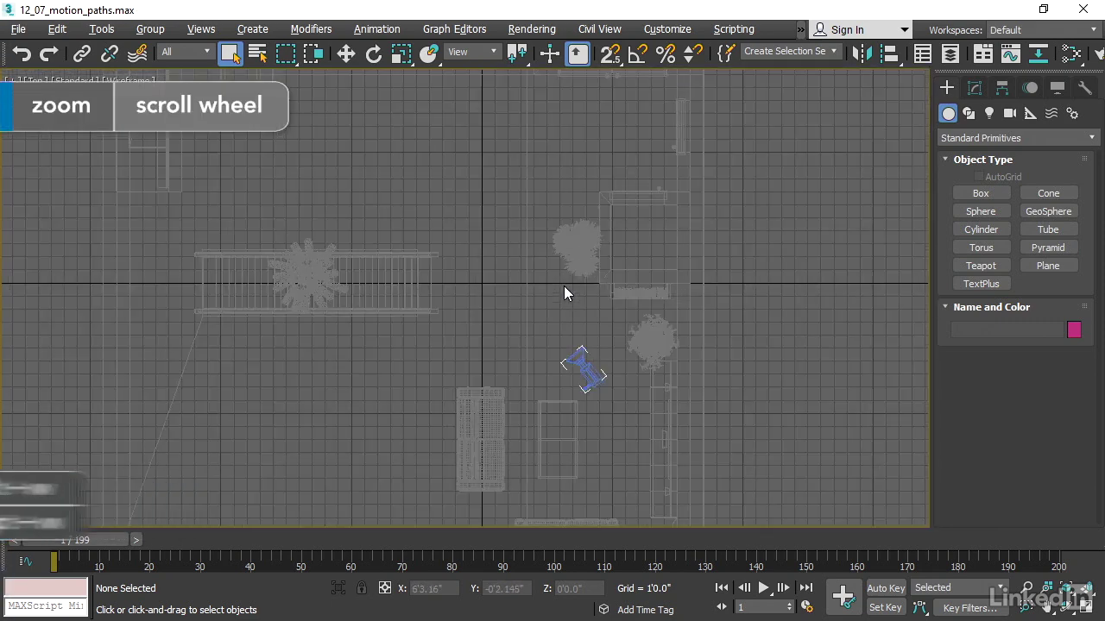
{"action": "scroll", "coordinate": [564, 288], "scroll_direction": "up", "scroll_amount": 3}
{"action": "middle_click_drag", "start_coordinate": [564, 291], "coordinate": [609, 314]}
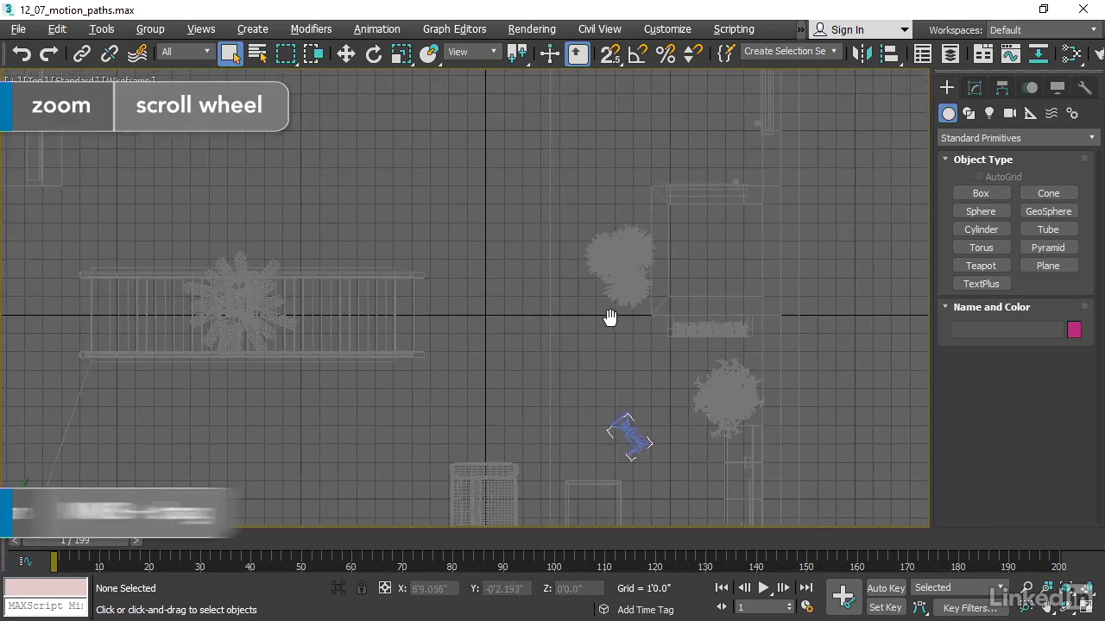
{"action": "left_click", "coordinate": [636, 432]}
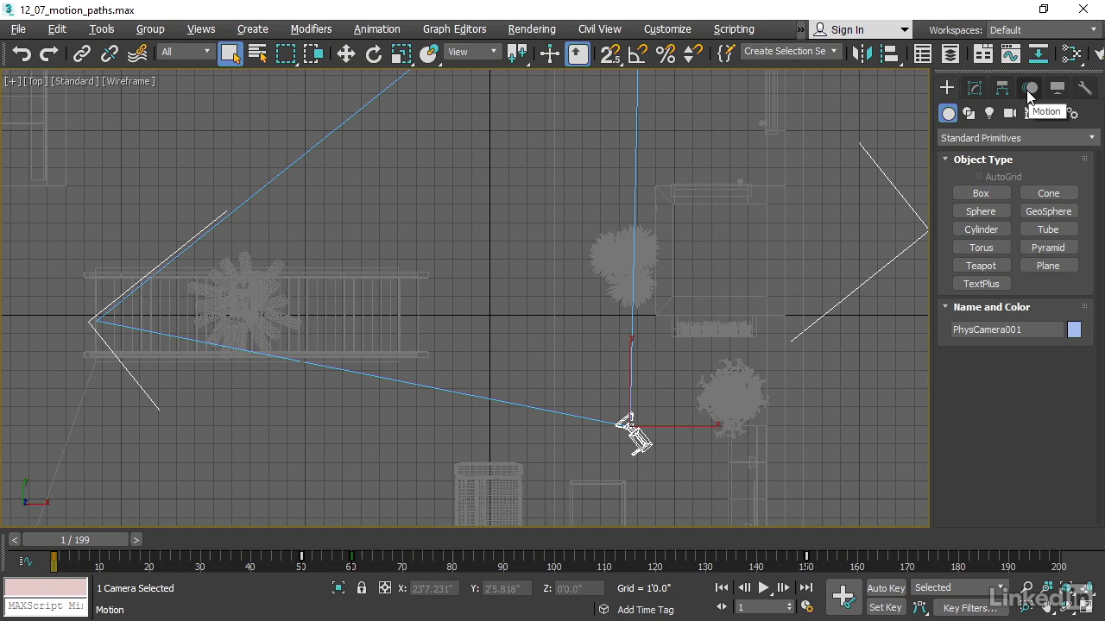
Step: Show the camera's motion path, deselecting and reselecting the camera to check when the path is displayed
{"action": "left_click", "coordinate": [1027, 89]}
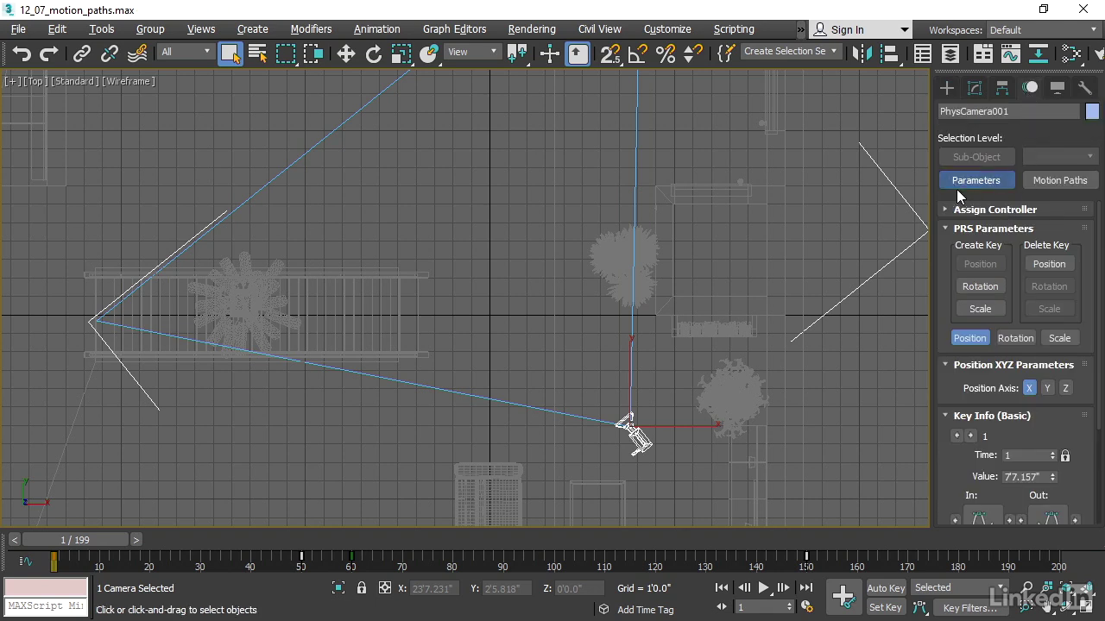
{"action": "left_click", "coordinate": [1058, 181]}
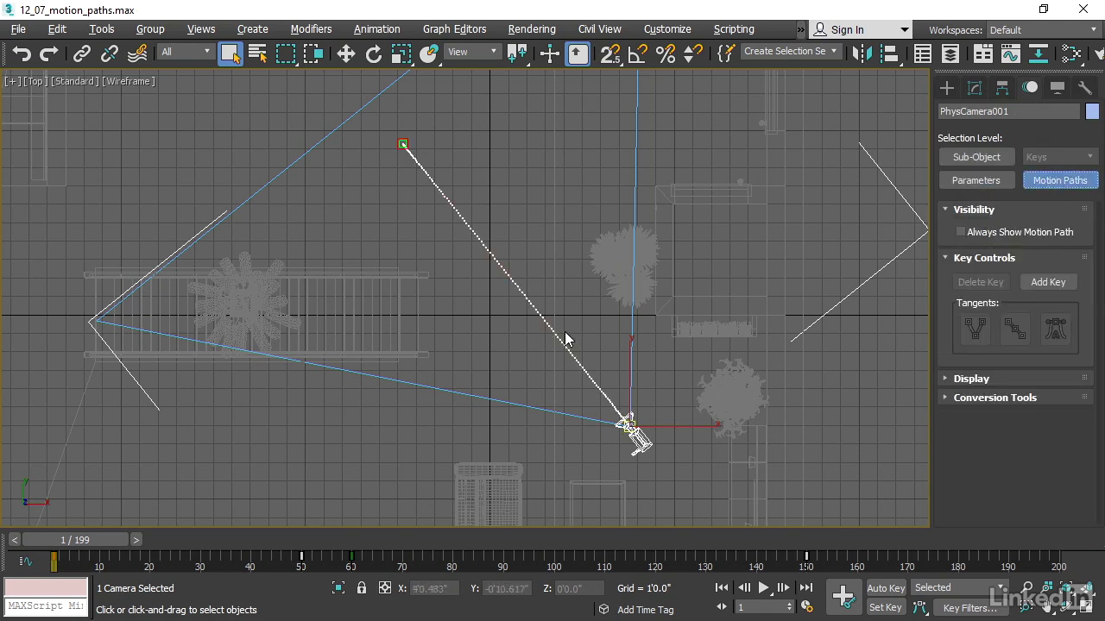
{"action": "left_click", "coordinate": [119, 429]}
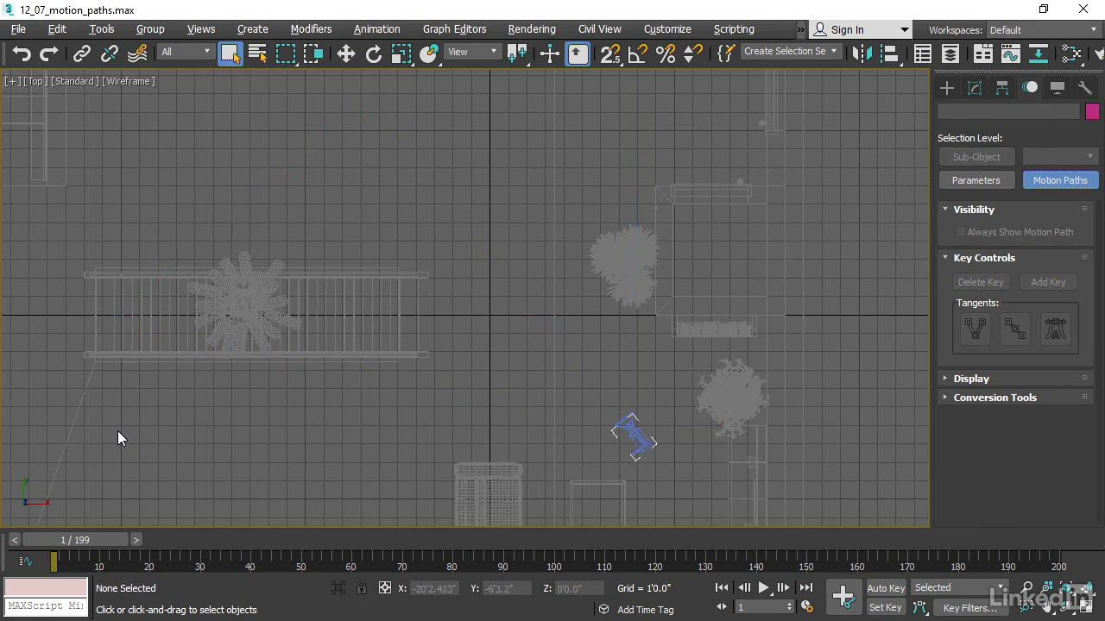
{"action": "left_click", "coordinate": [635, 431]}
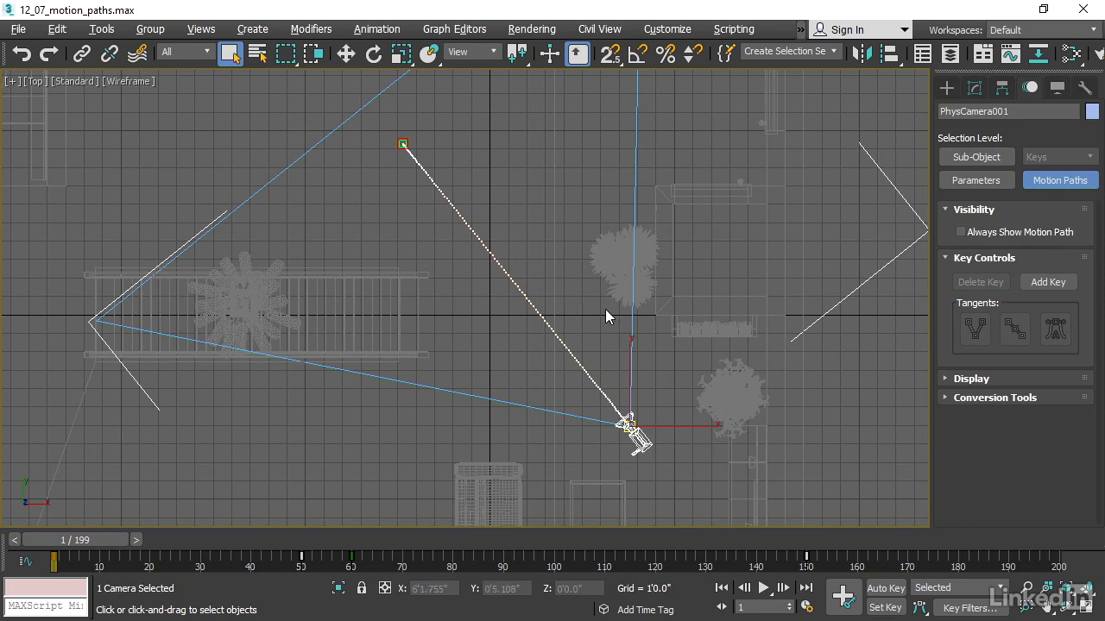
Step: Examine the spacing of the frame ticks along the camera's motion path from its start key to its end key
{"action": "scroll", "coordinate": [569, 318], "scroll_direction": "up", "scroll_amount": 2}
{"action": "scroll", "coordinate": [604, 362], "scroll_direction": "up", "scroll_amount": 2}
{"action": "middle_click_drag", "start_coordinate": [648, 395], "coordinate": [501, 147]}
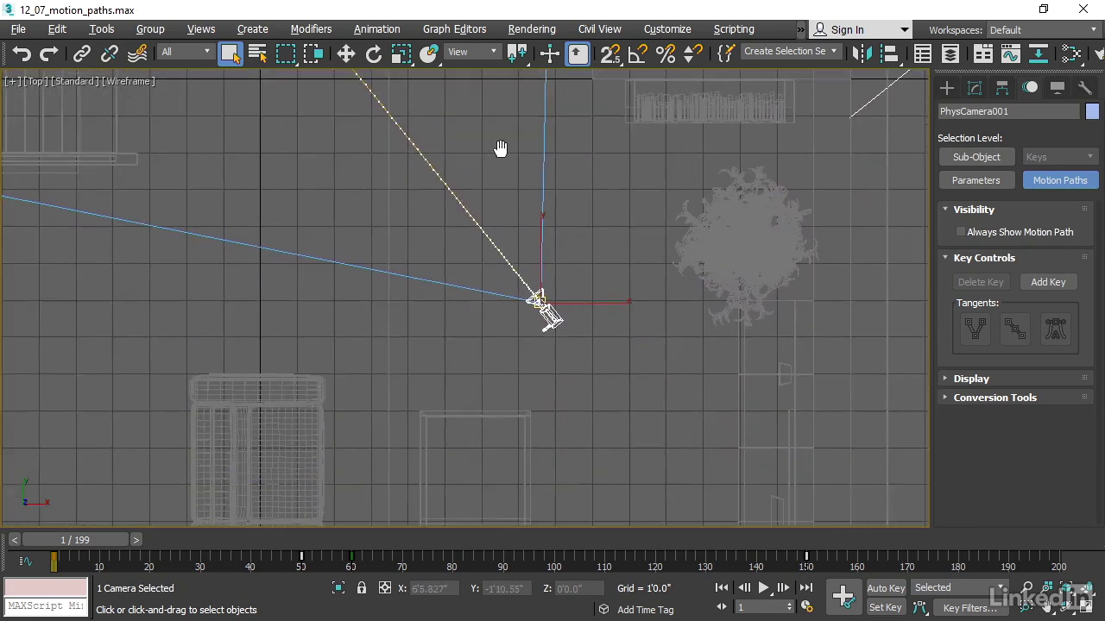
{"action": "scroll", "coordinate": [503, 175], "scroll_direction": "up", "scroll_amount": 2}
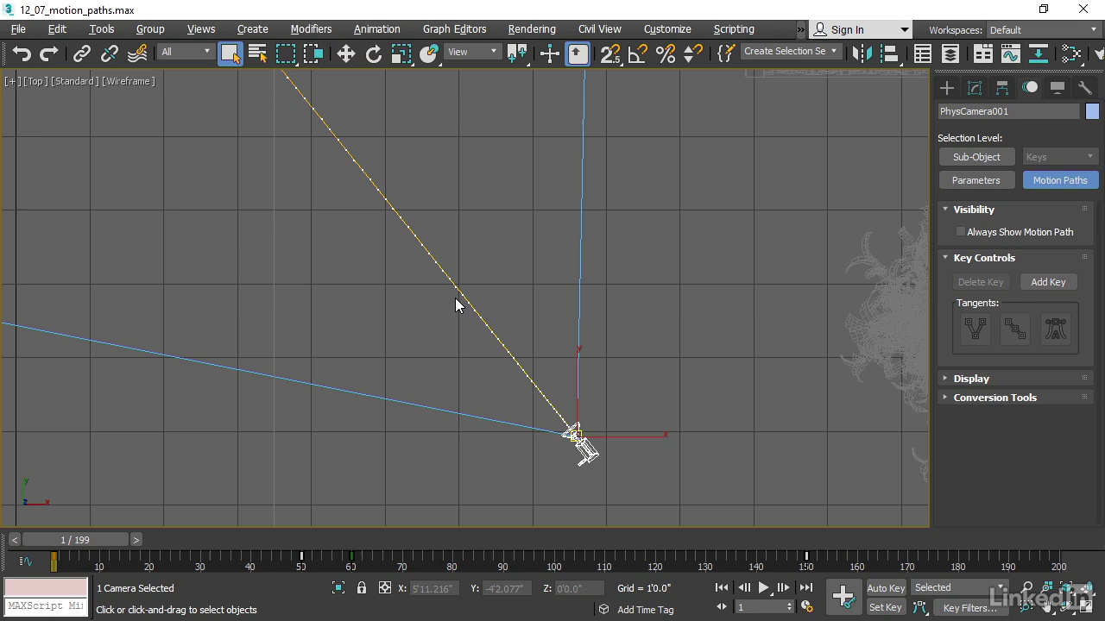
{"action": "scroll", "coordinate": [247, 155], "scroll_direction": "up", "scroll_amount": 4}
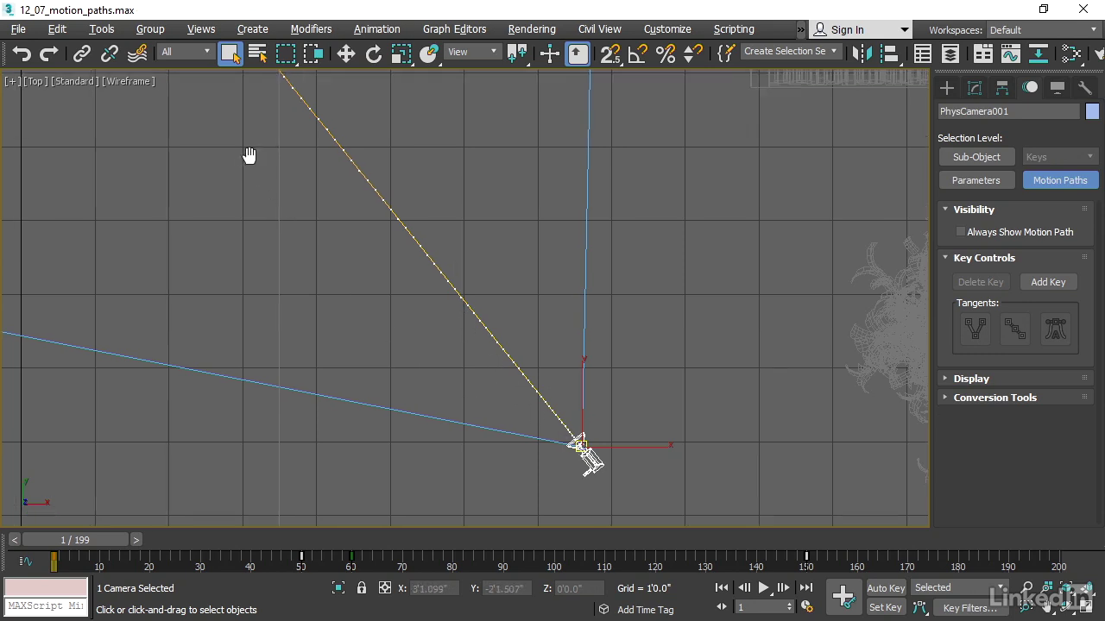
{"action": "middle_click_drag", "start_coordinate": [291, 190], "coordinate": [515, 497]}
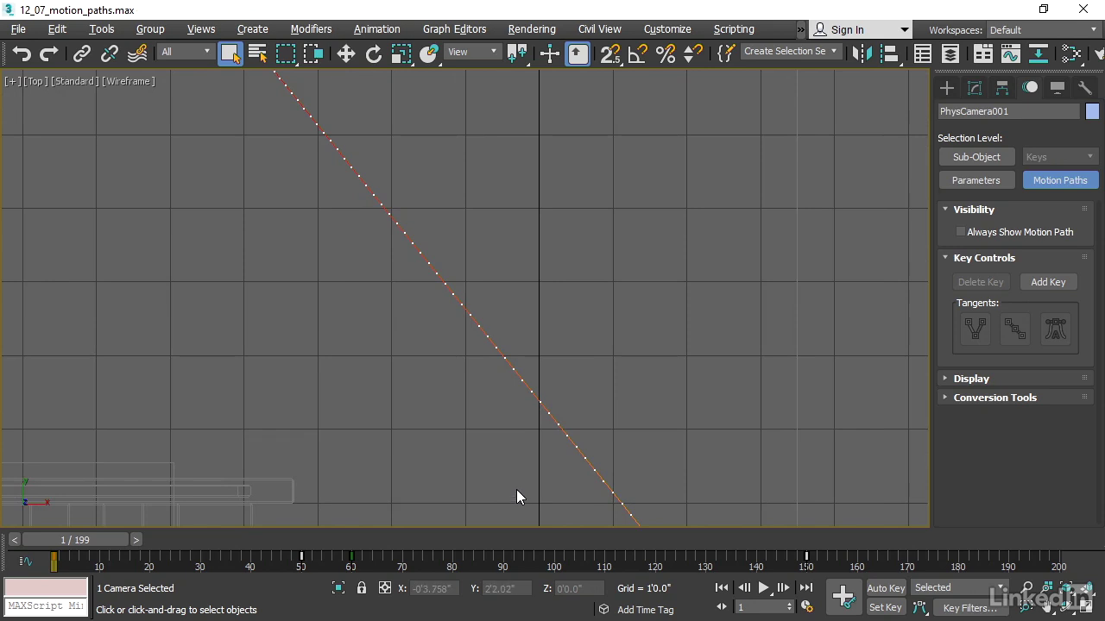
{"action": "middle_click_drag", "start_coordinate": [216, 144], "coordinate": [389, 354]}
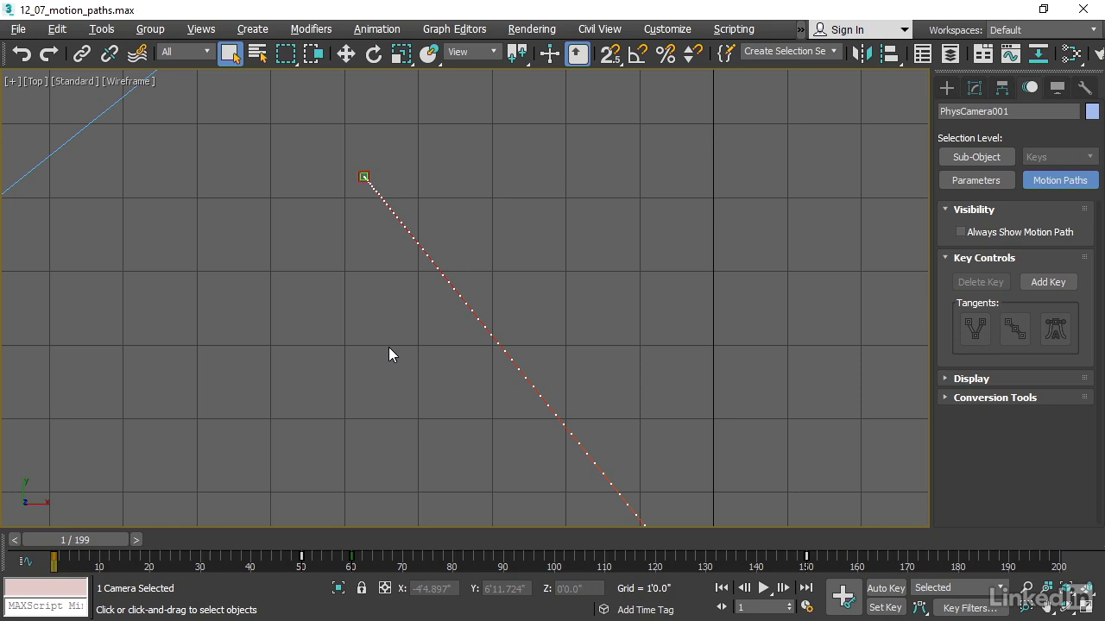
{"action": "scroll", "coordinate": [339, 223], "scroll_direction": "up", "scroll_amount": 2}
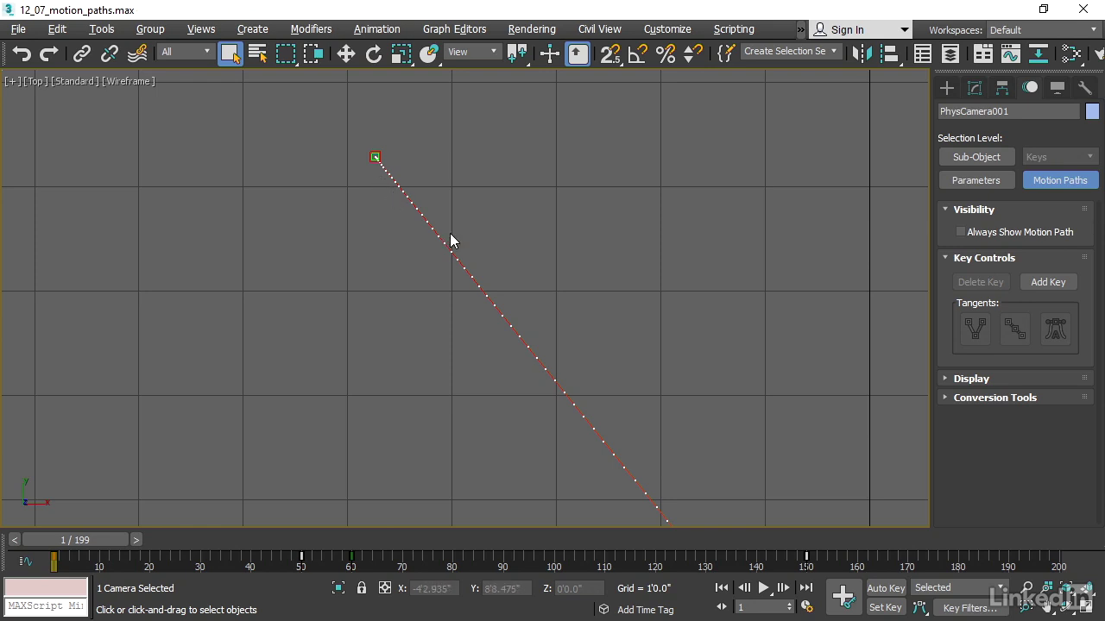
{"action": "middle_click_drag", "start_coordinate": [673, 332], "coordinate": [592, 244]}
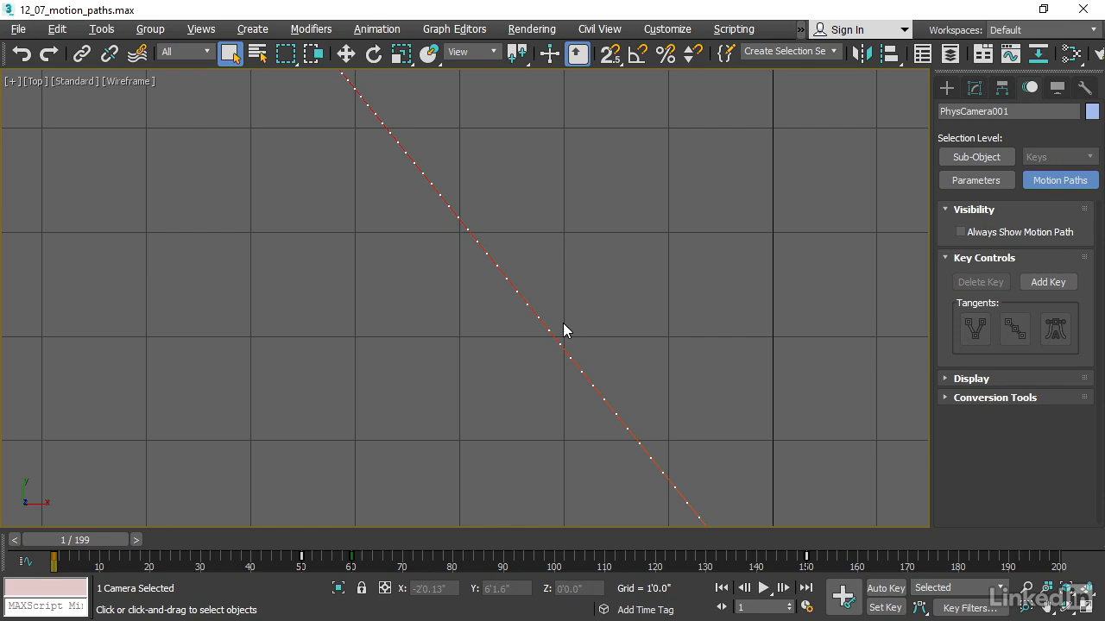
{"action": "scroll", "coordinate": [606, 275], "scroll_direction": "down", "scroll_amount": 4}
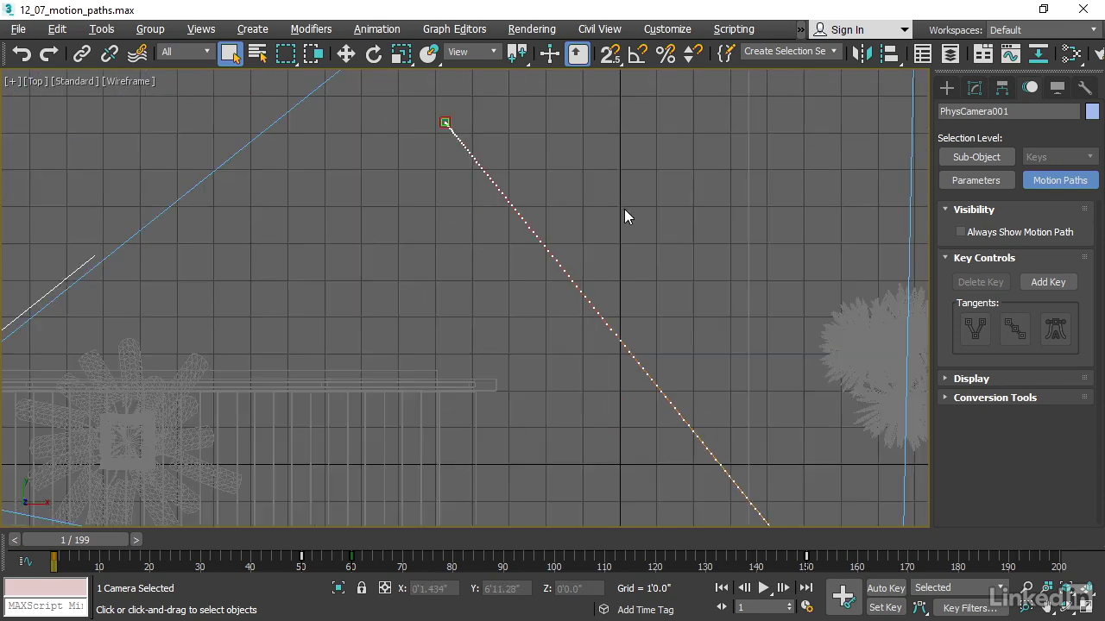
{"action": "middle_click_drag", "start_coordinate": [681, 224], "coordinate": [574, 197]}
{"action": "scroll", "coordinate": [567, 170], "scroll_direction": "down", "scroll_amount": 3}
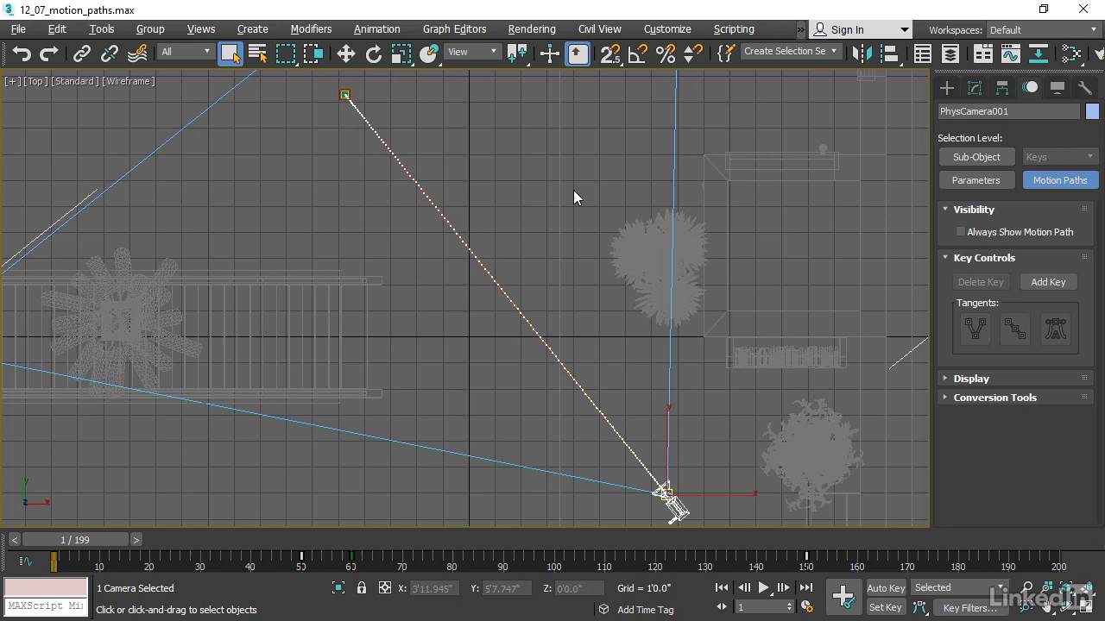
Step: Set the path coloring in the motion path display options to Uniform
{"action": "left_click", "coordinate": [947, 379]}
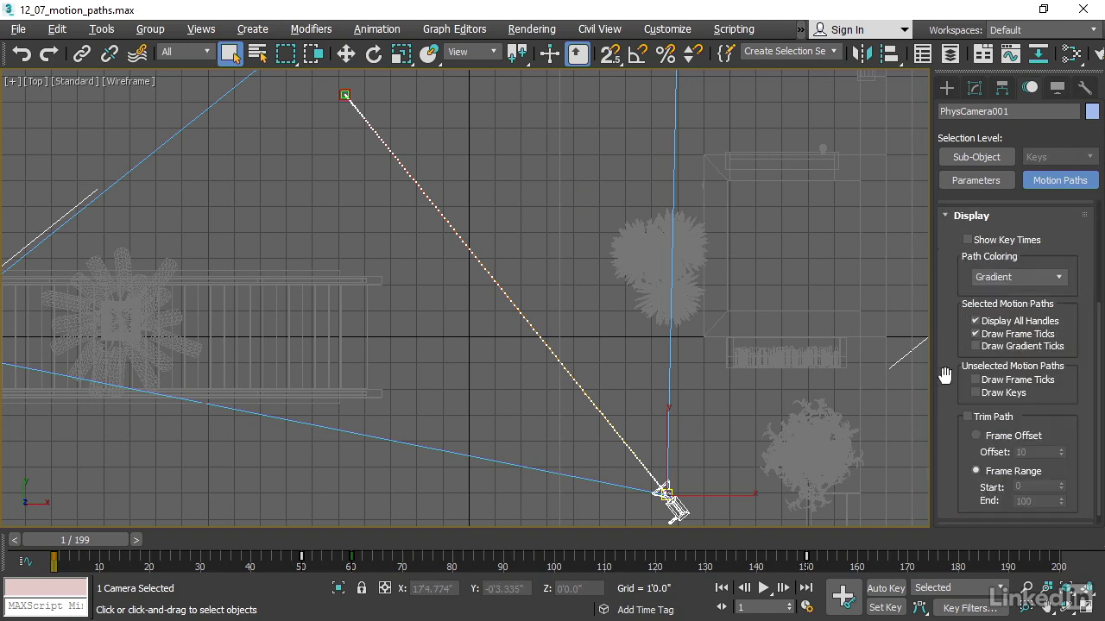
{"action": "left_click", "coordinate": [1060, 278]}
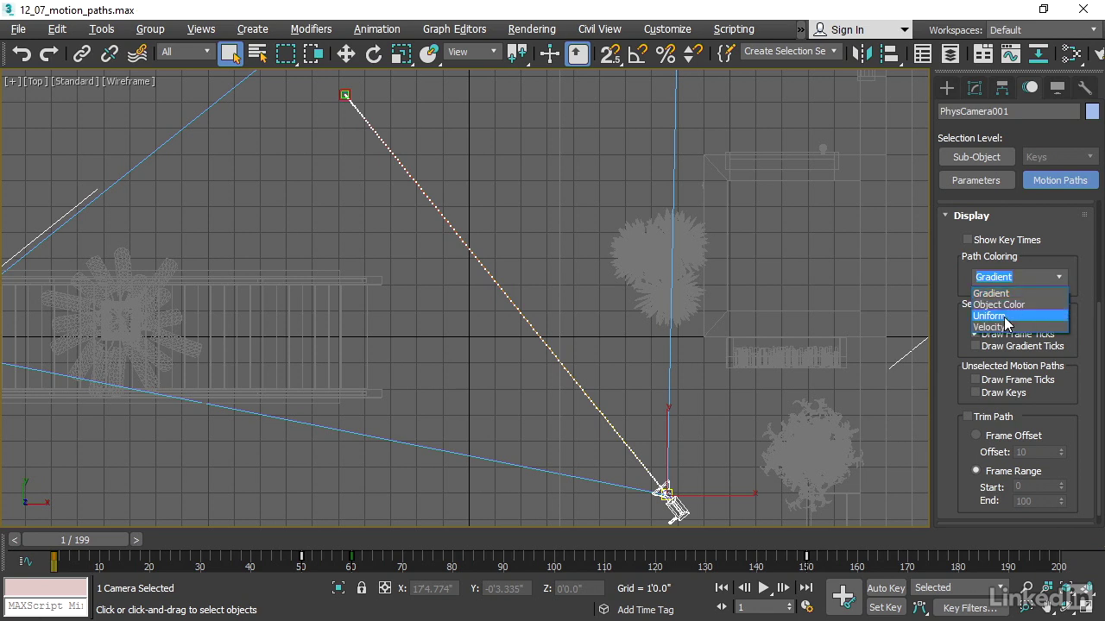
{"action": "left_click", "coordinate": [1008, 316]}
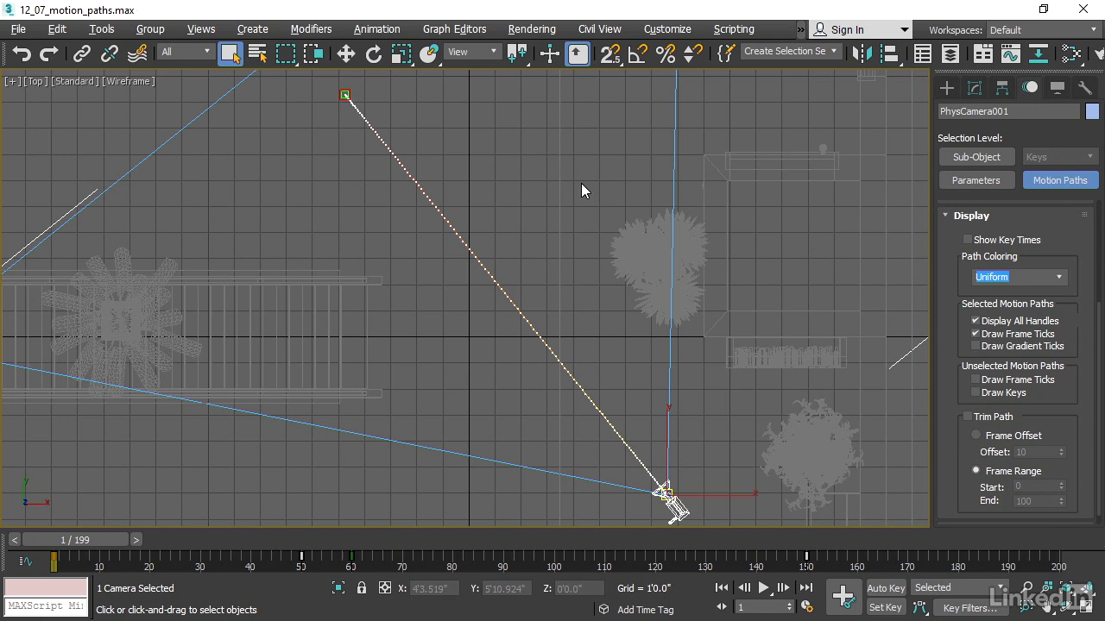
{"action": "middle_click_drag", "start_coordinate": [588, 183], "coordinate": [559, 170]}
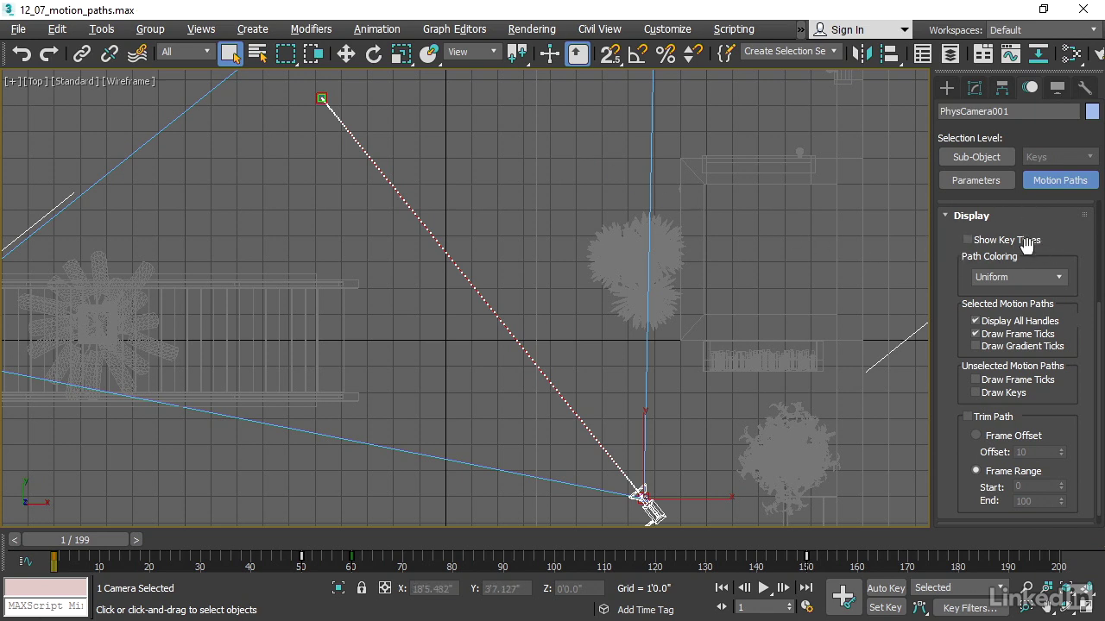
Step: Show key times along the motion path and enter the Keys sub-object level with the Move tool active
{"action": "left_click", "coordinate": [967, 239]}
{"action": "middle_click_drag", "start_coordinate": [520, 211], "coordinate": [516, 207]}
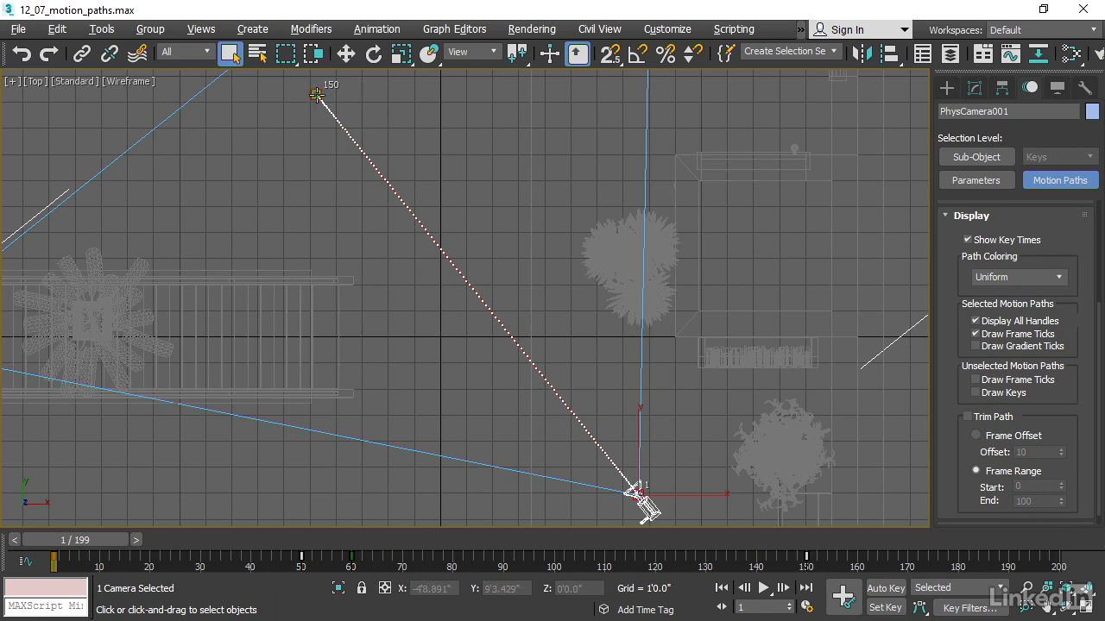
{"action": "key", "text": "1"}
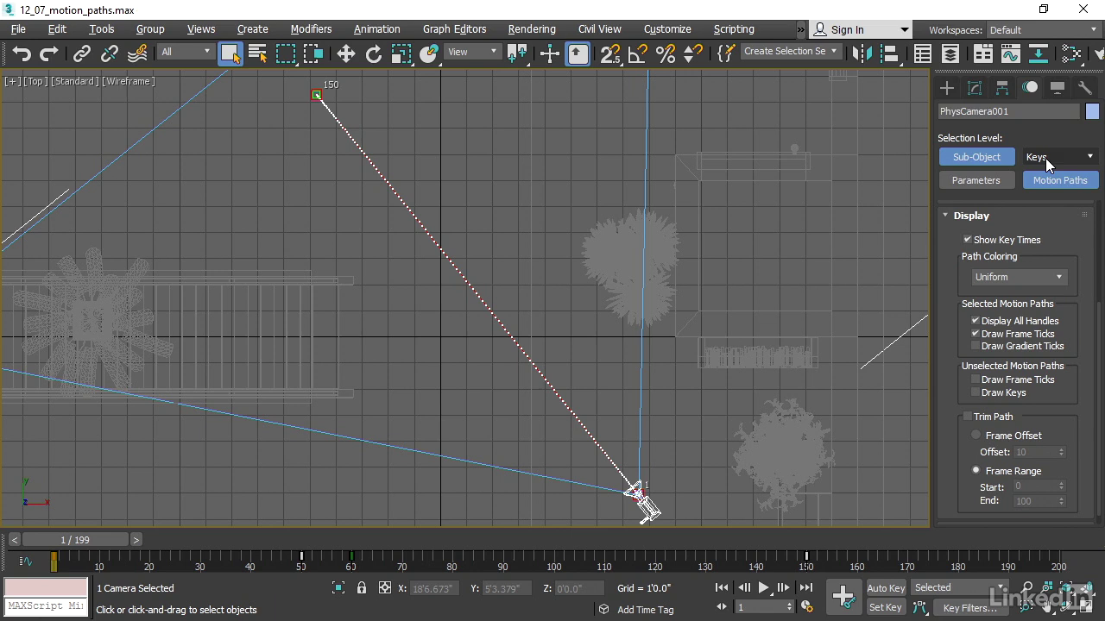
{"action": "left_click", "coordinate": [346, 56]}
Step: Try moving the tangent handle of the frame 150 key to curve the path, and undo that move
{"action": "left_click_drag", "start_coordinate": [316, 96], "coordinate": [301, 121]}
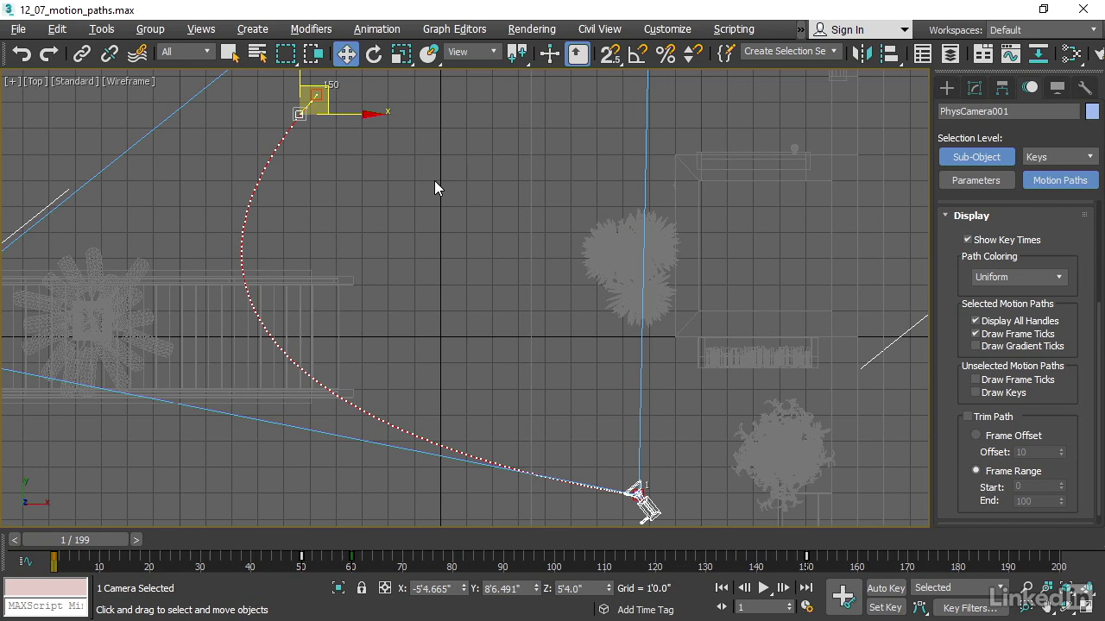
{"action": "left_click", "coordinate": [22, 55]}
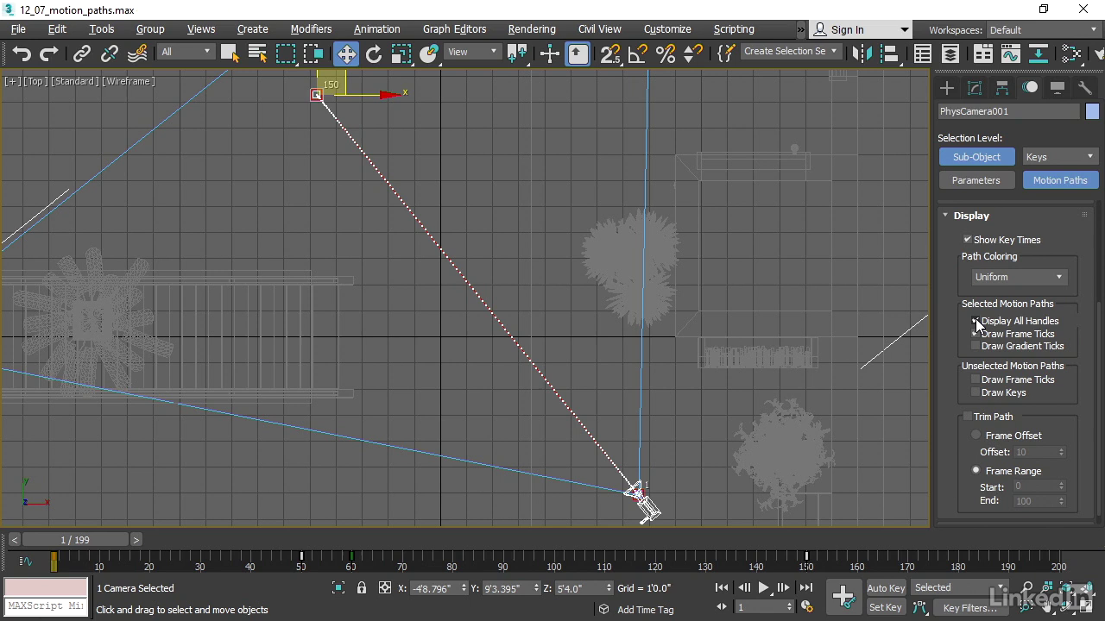
Step: Turn off Display All Handles and move the frame 150 key to about X -5'8.6", Y 9'4.8"
{"action": "middle_click_drag", "start_coordinate": [469, 156], "coordinate": [473, 180]}
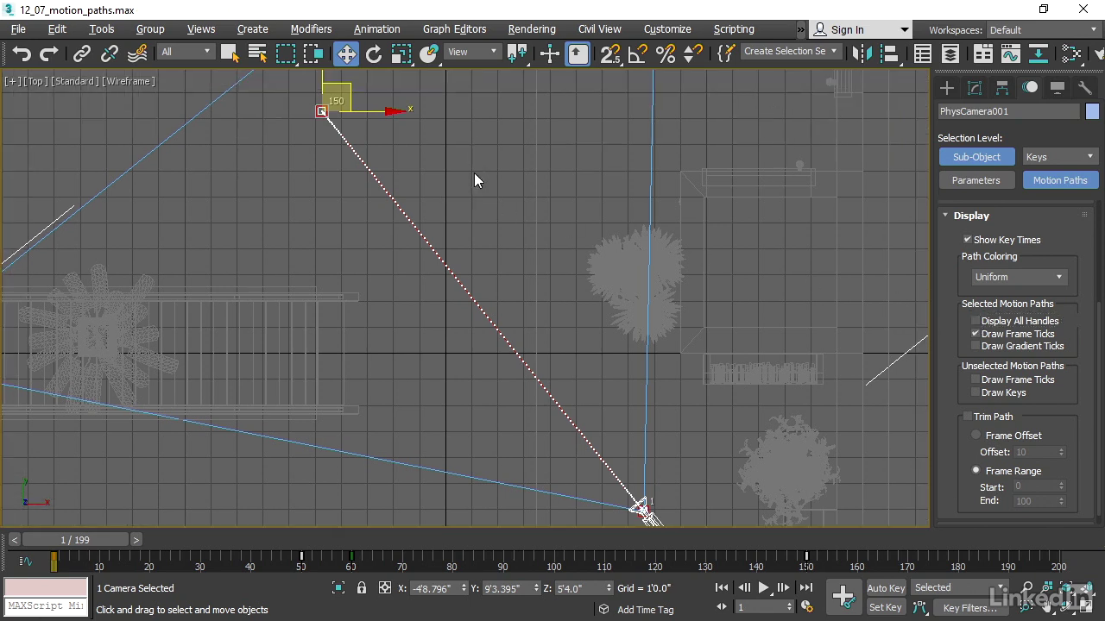
{"action": "key", "text": "ctrl+b"}
{"action": "key", "text": "ctrl+b"}
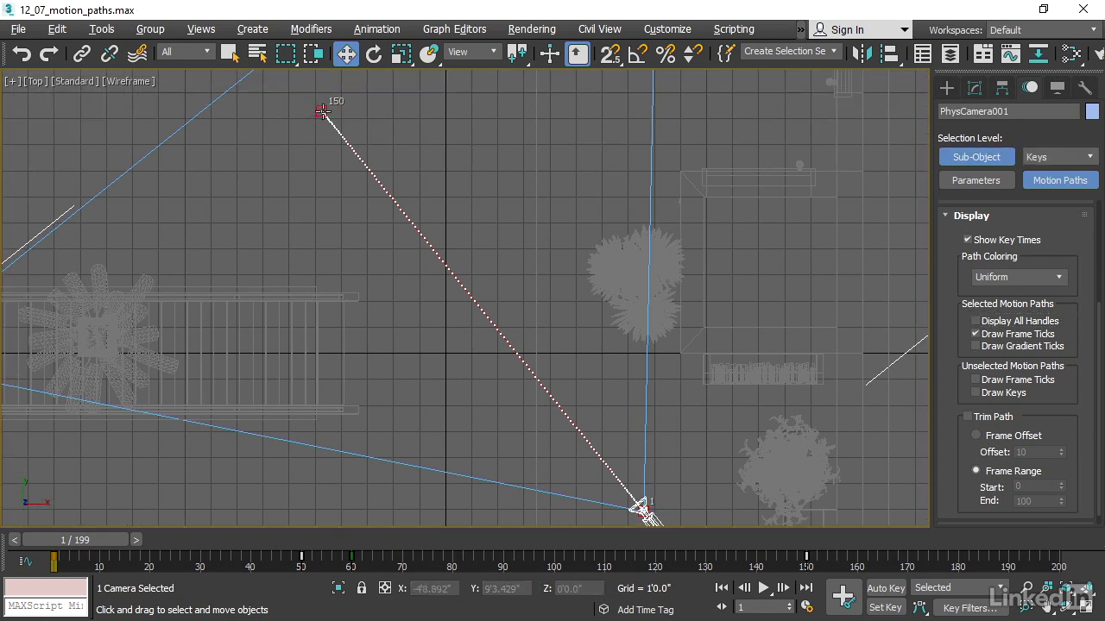
{"action": "left_click", "coordinate": [320, 111]}
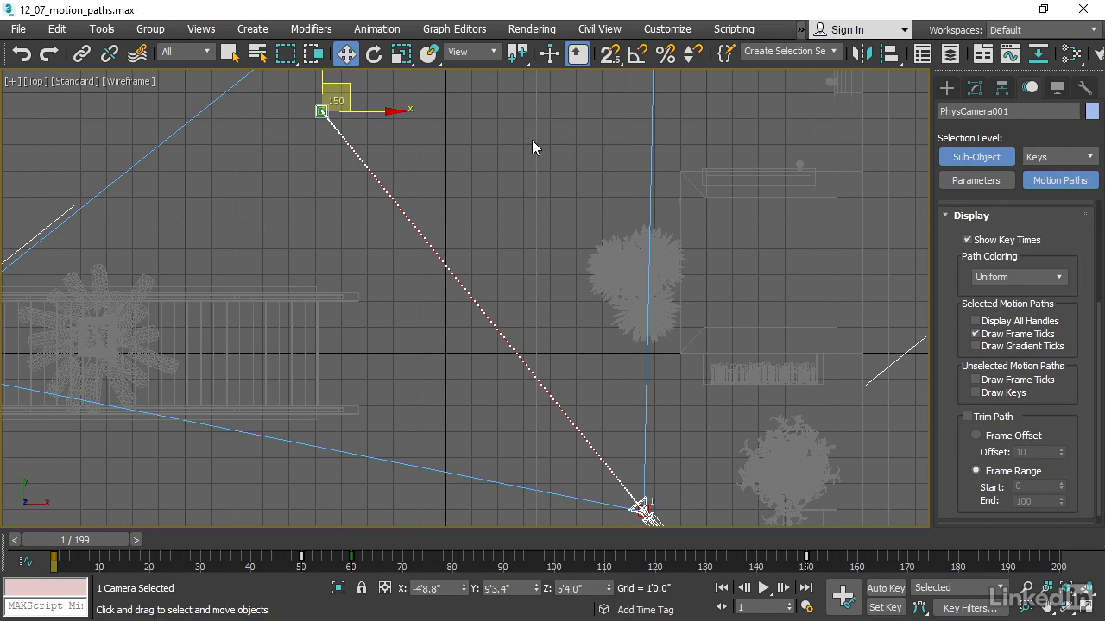
{"action": "left_click_drag", "start_coordinate": [358, 88], "coordinate": [323, 81]}
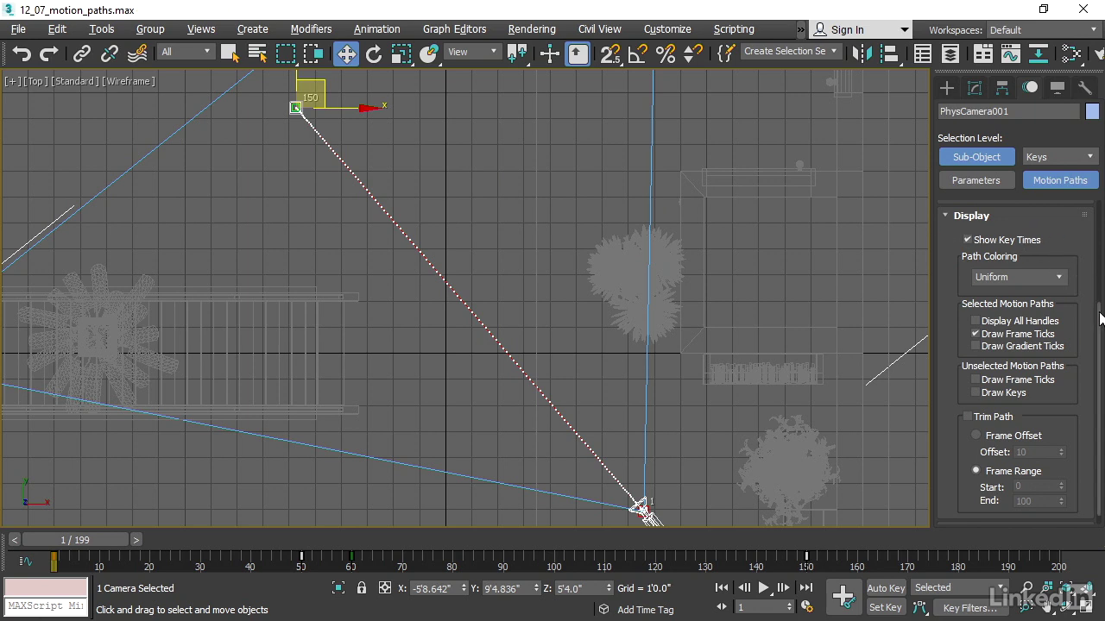
Step: Add a key at frame 76 near the middle of the camera's motion path
{"action": "left_click_drag", "start_coordinate": [1099, 302], "coordinate": [1097, 222]}
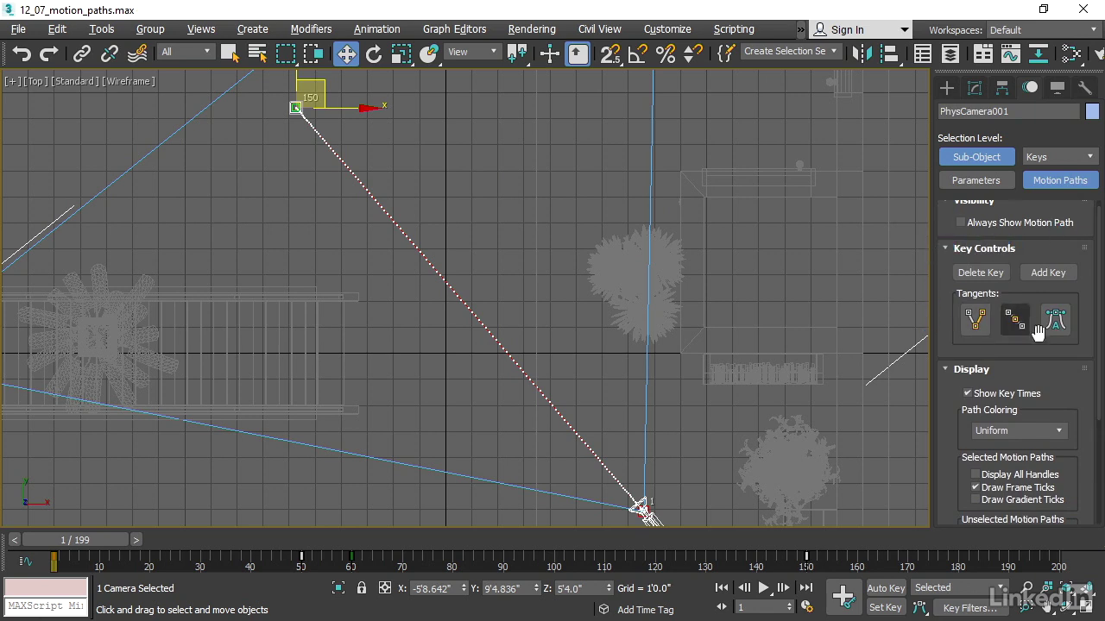
{"action": "left_click", "coordinate": [1061, 274]}
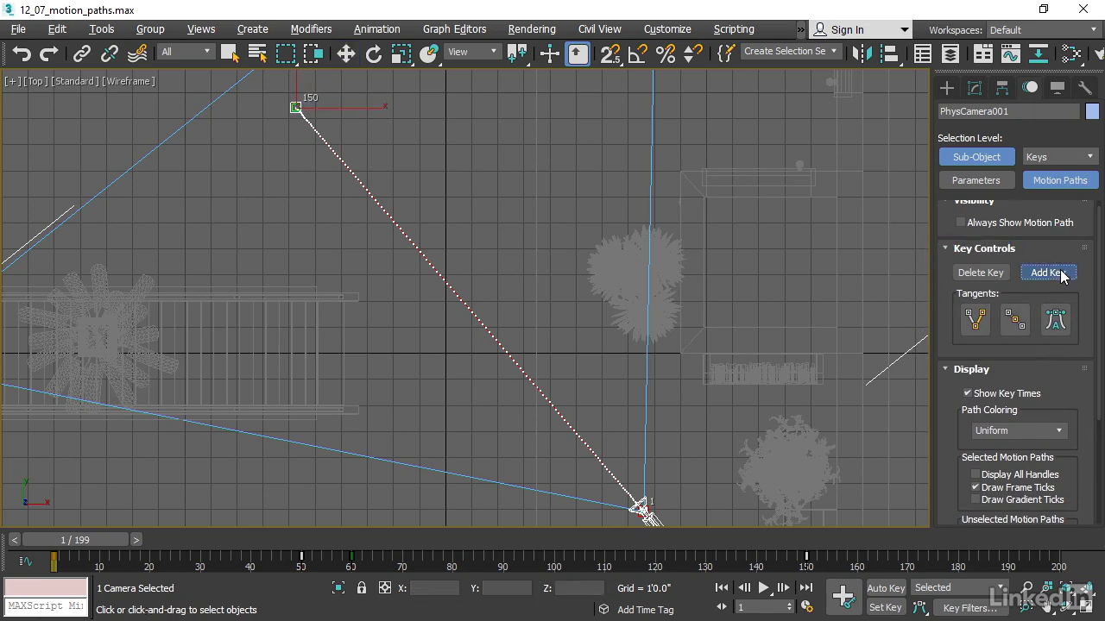
{"action": "left_click", "coordinate": [467, 308]}
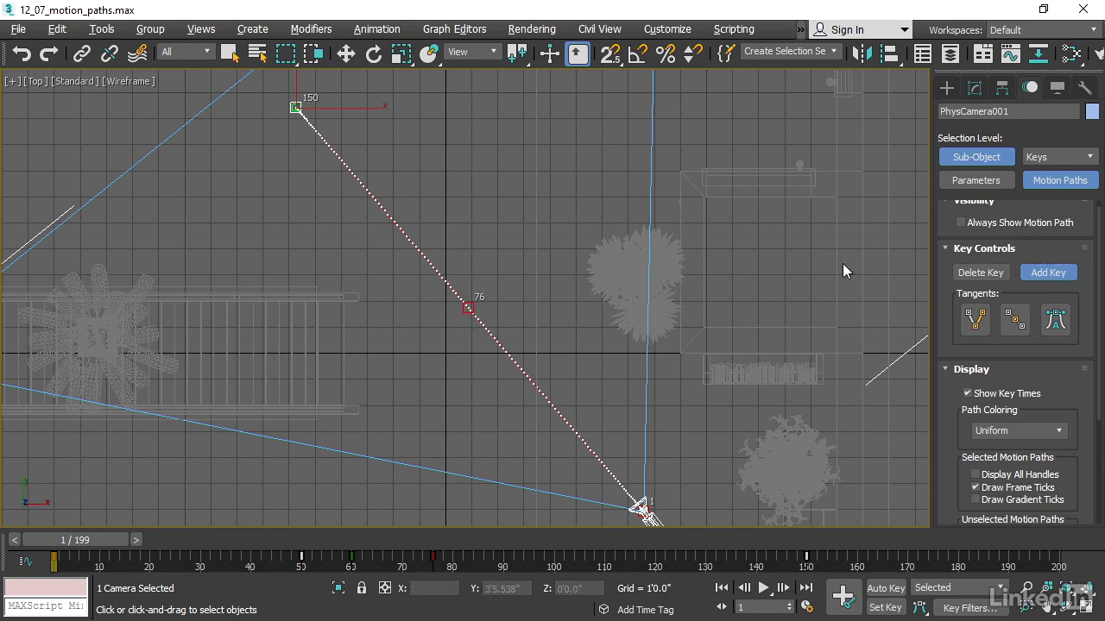
{"action": "left_click", "coordinate": [1065, 274]}
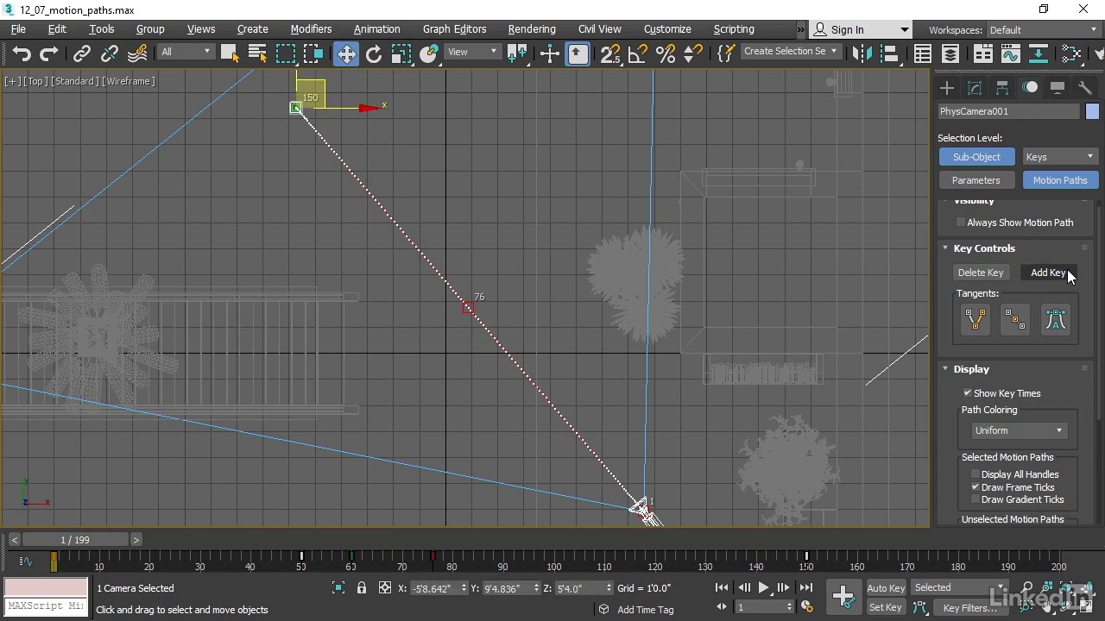
Step: Select the frame 76 key to inspect its tangent handles up close, and leave the Keys sub-object level
{"action": "left_click", "coordinate": [469, 308]}
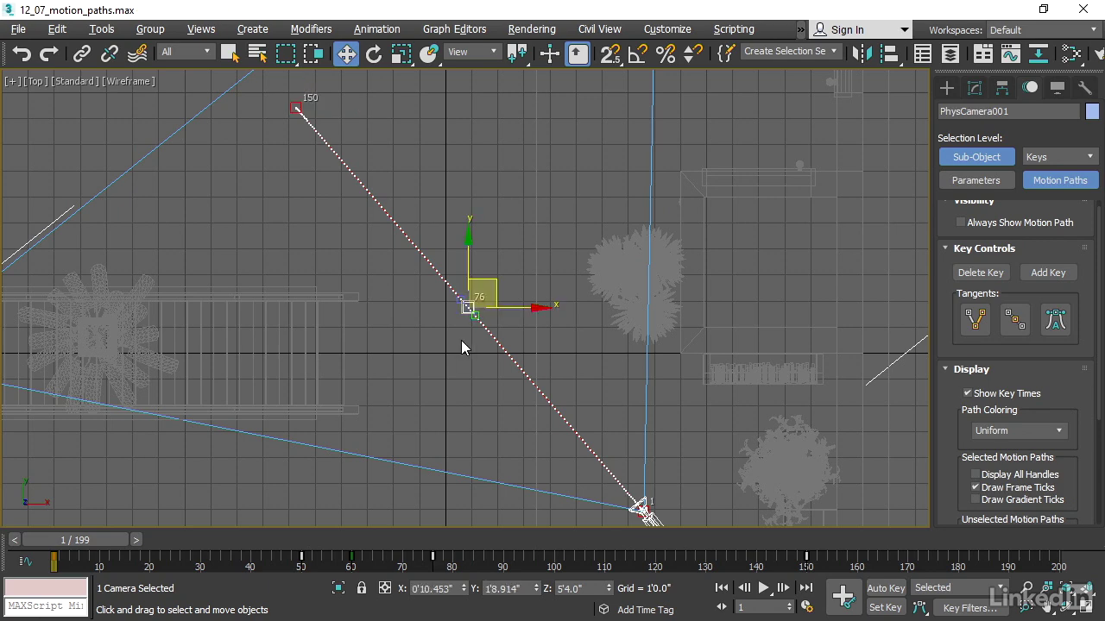
{"action": "scroll", "coordinate": [462, 337], "scroll_direction": "up", "scroll_amount": 8}
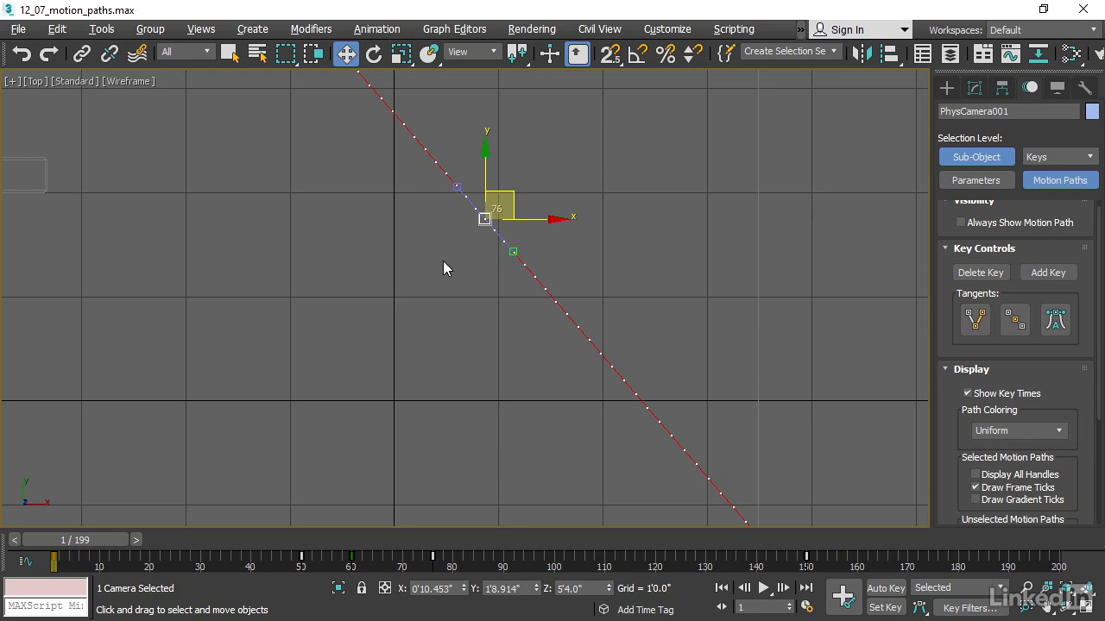
{"action": "key", "text": "ctrl+b"}
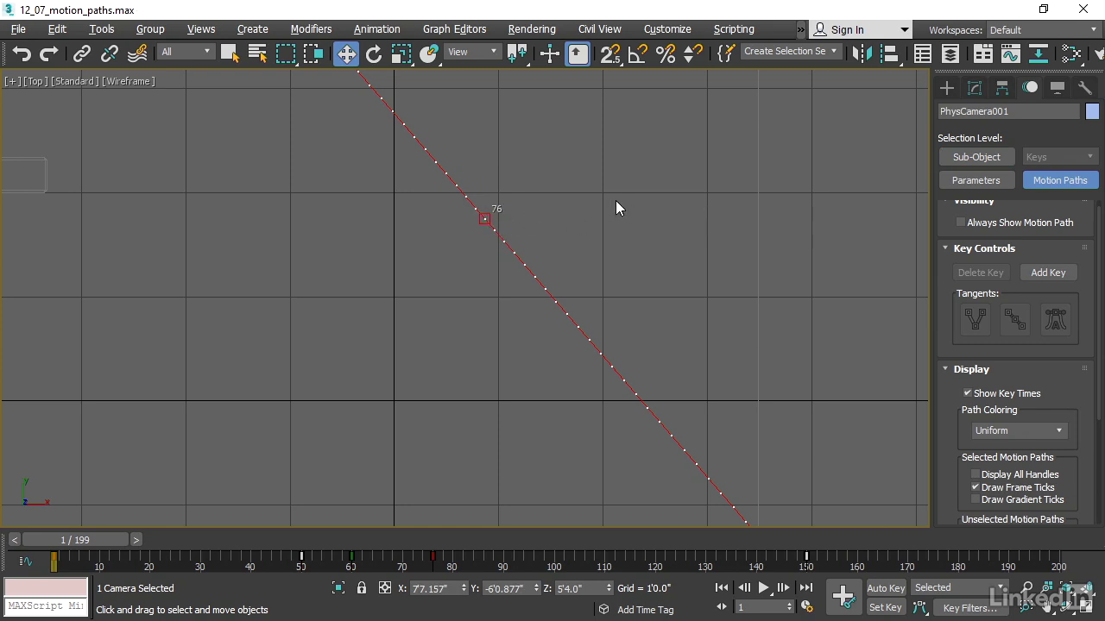
Step: Select the frame 76 key at the Keys level, stretch its tangent handle outward, and shorten it to about X 1'0.6", Y 1'6.1"
{"action": "key", "text": "ctrl+b"}
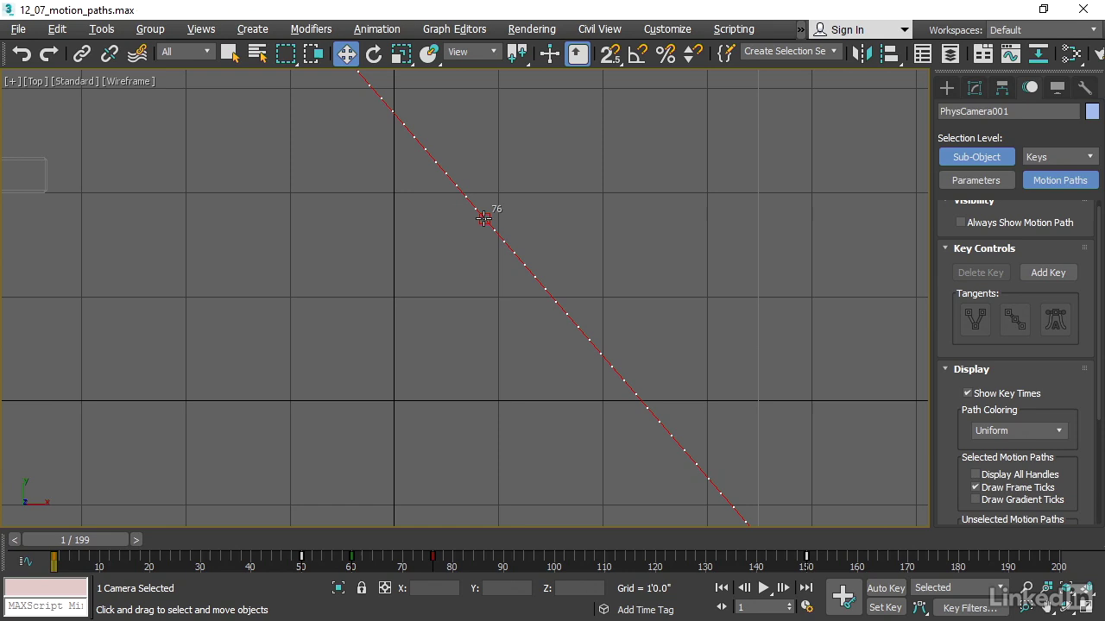
{"action": "left_click", "coordinate": [484, 220]}
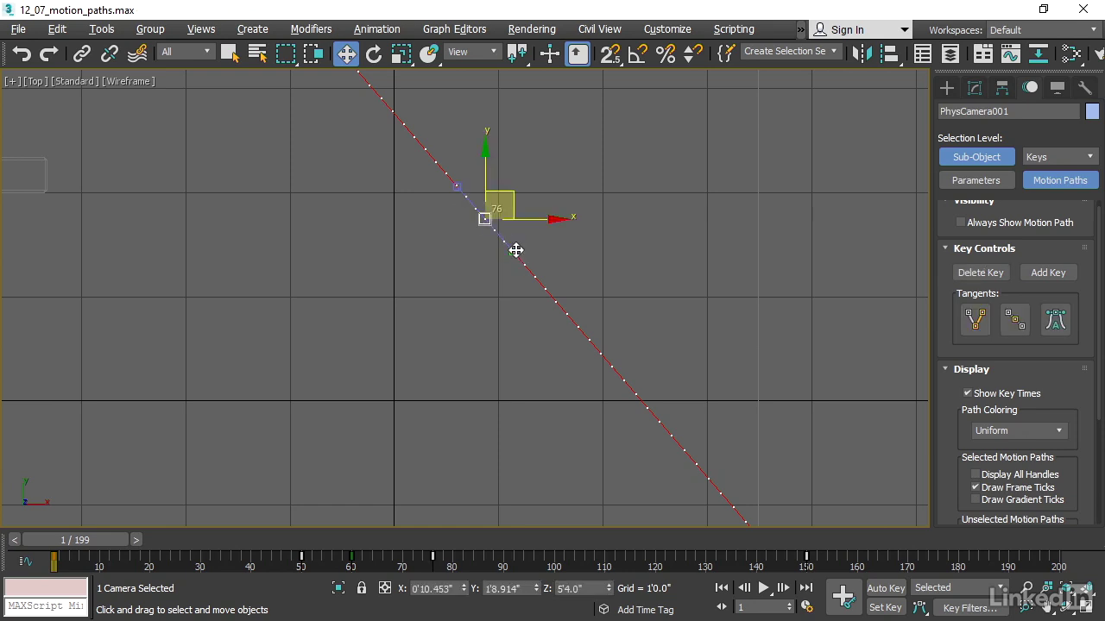
{"action": "left_click_drag", "start_coordinate": [514, 252], "coordinate": [584, 335]}
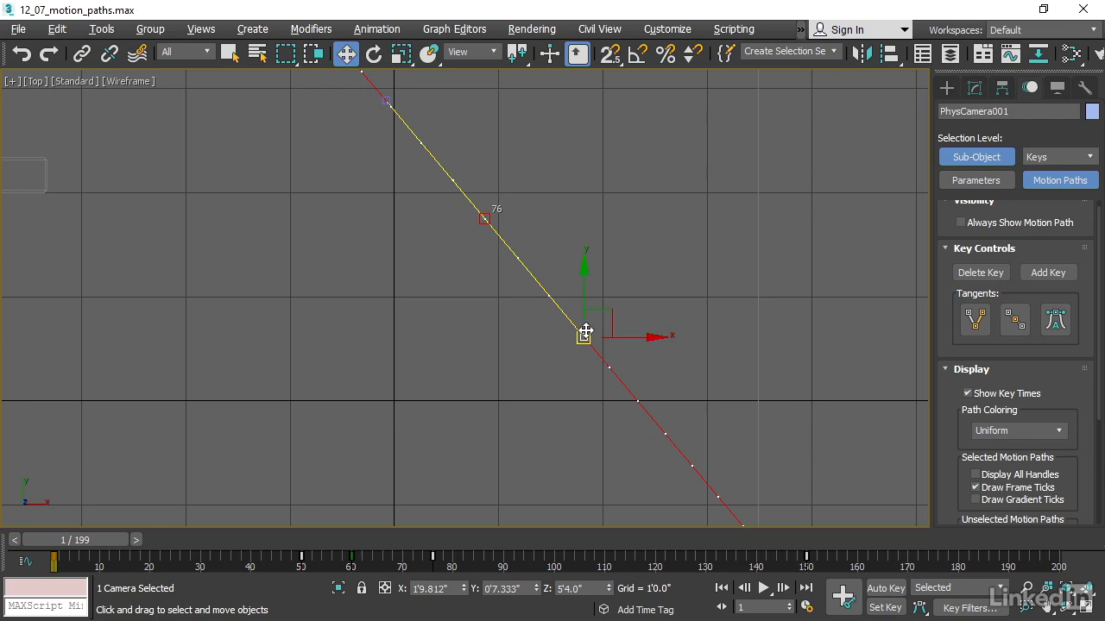
{"action": "left_click_drag", "start_coordinate": [585, 335], "coordinate": [506, 244]}
Step: Move the frame 150 key at the far end of the motion path farther out in negative X
{"action": "scroll", "coordinate": [646, 153], "scroll_direction": "down", "scroll_amount": 5}
{"action": "scroll", "coordinate": [446, 208], "scroll_direction": "up", "scroll_amount": 3}
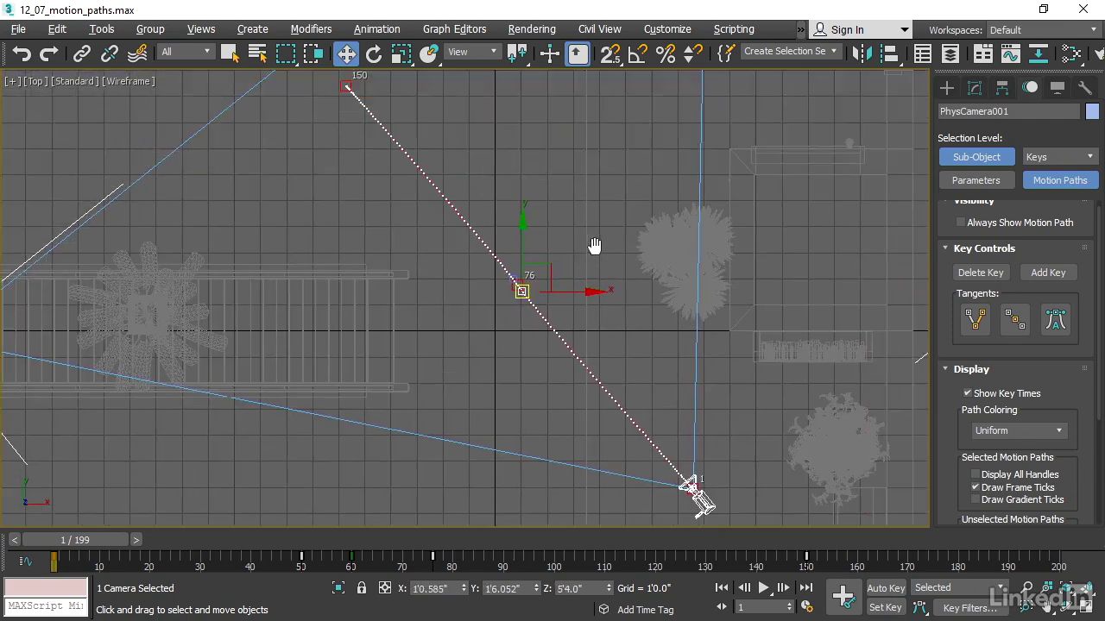
{"action": "left_click_drag", "start_coordinate": [312, 145], "coordinate": [360, 112]}
{"action": "scroll", "coordinate": [504, 120], "scroll_direction": "down", "scroll_amount": 5}
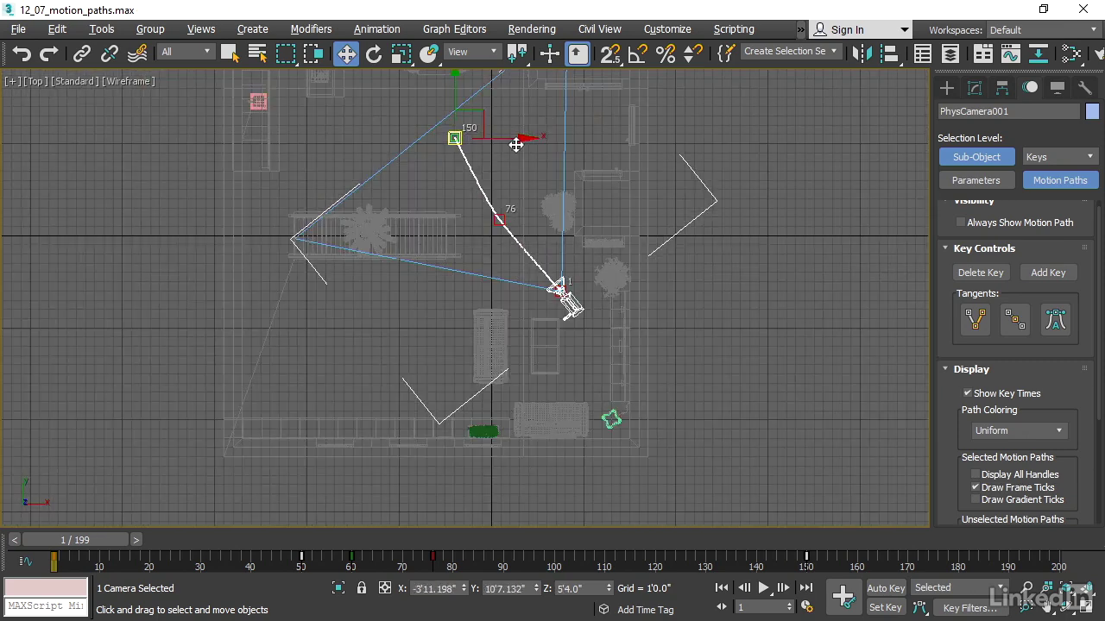
{"action": "middle_click_drag", "start_coordinate": [504, 121], "coordinate": [517, 216]}
{"action": "left_click_drag", "start_coordinate": [506, 223], "coordinate": [427, 201]}
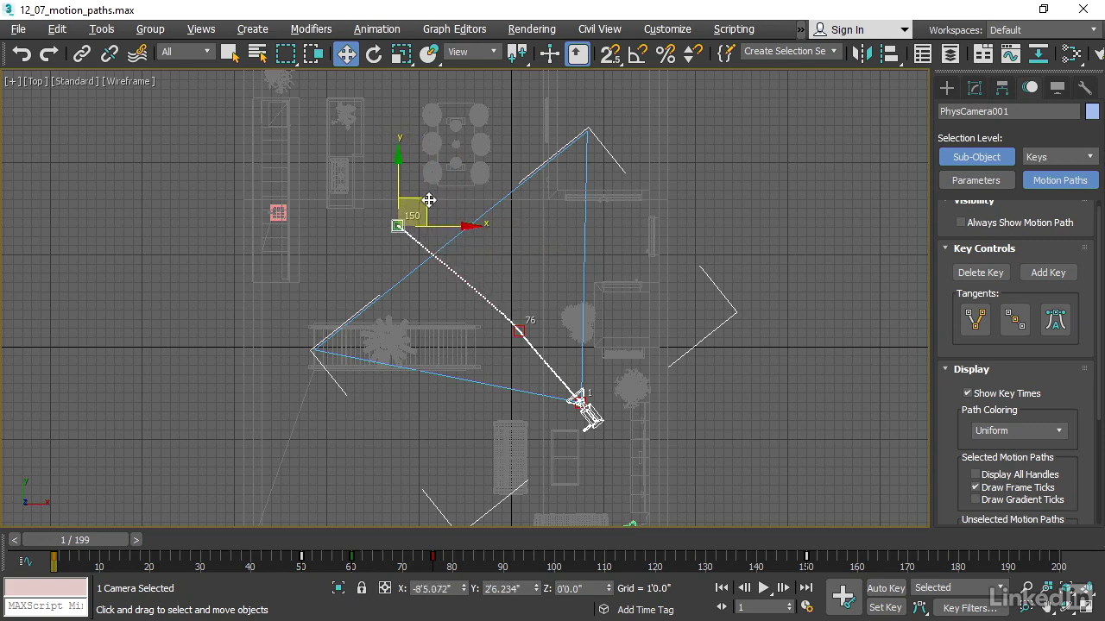
Step: Move the frame 76 key to about X 0'4.5", Y 6'8.9" so the motion path bends outward
{"action": "left_click", "coordinate": [519, 331]}
{"action": "left_click_drag", "start_coordinate": [546, 305], "coordinate": [536, 252]}
{"action": "scroll", "coordinate": [522, 289], "scroll_direction": "up", "scroll_amount": 4}
{"action": "middle_click_drag", "start_coordinate": [520, 289], "coordinate": [598, 242]}
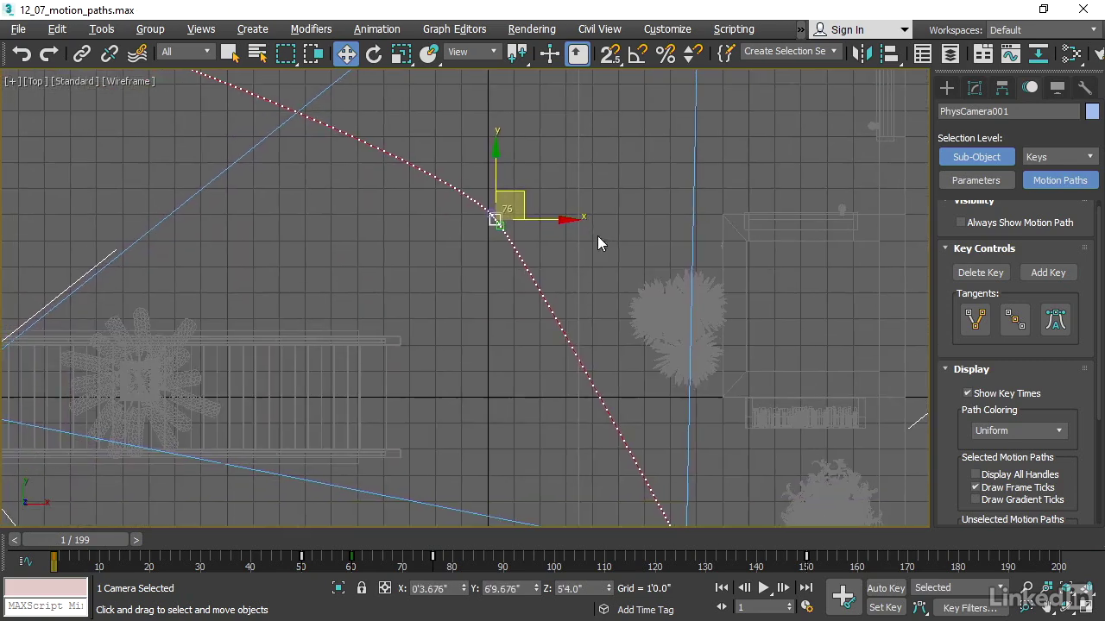
{"action": "mouse_move", "coordinate": [501, 233]}
{"action": "left_mouse_down"}
{"action": "mouse_move", "coordinate": [497, 225]}
{"action": "mouse_move", "coordinate": [503, 236]}
{"action": "left_mouse_up"}
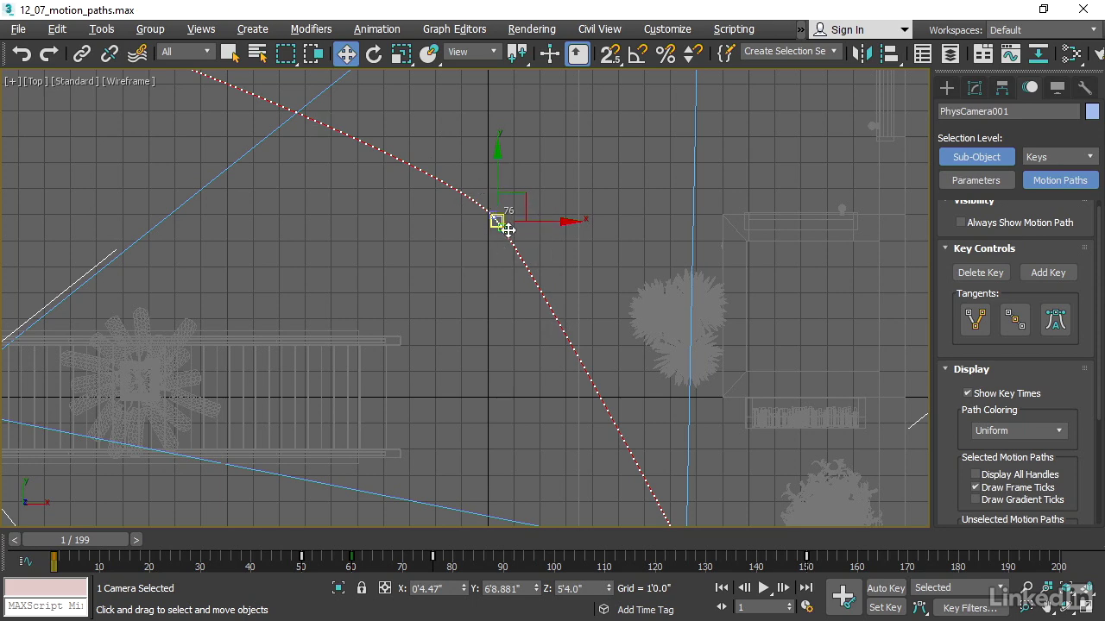
Step: Lengthen the frame 76 key's tangent by moving its handle to about X 0'8.8", Y 6'3.9", smoothing the bend
{"action": "scroll", "coordinate": [524, 241], "scroll_direction": "up", "scroll_amount": 4}
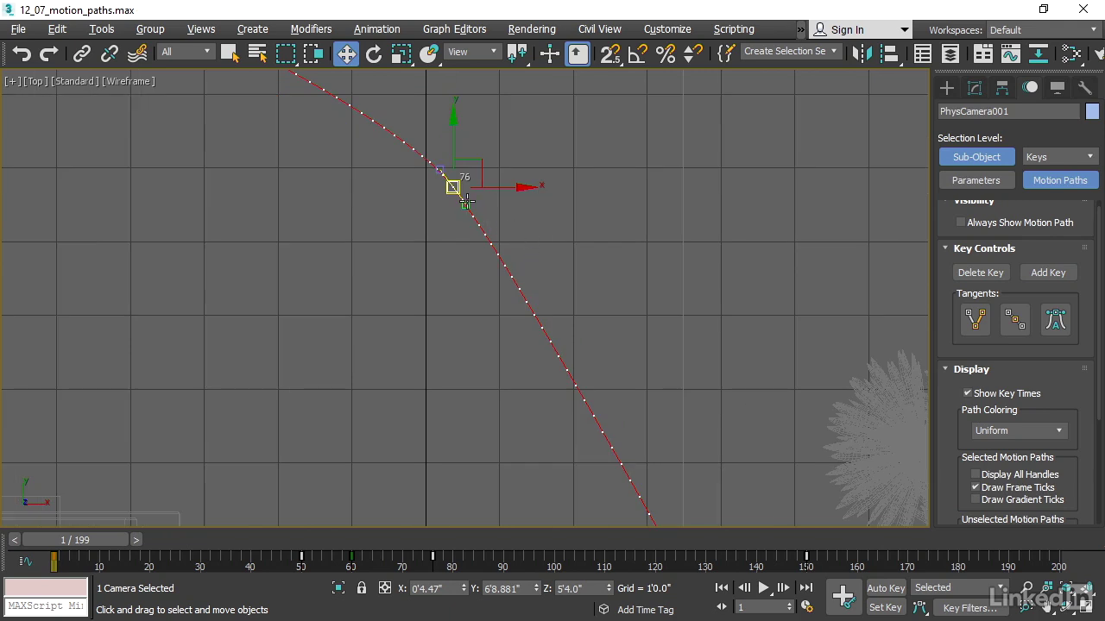
{"action": "left_click_drag", "start_coordinate": [466, 204], "coordinate": [481, 216]}
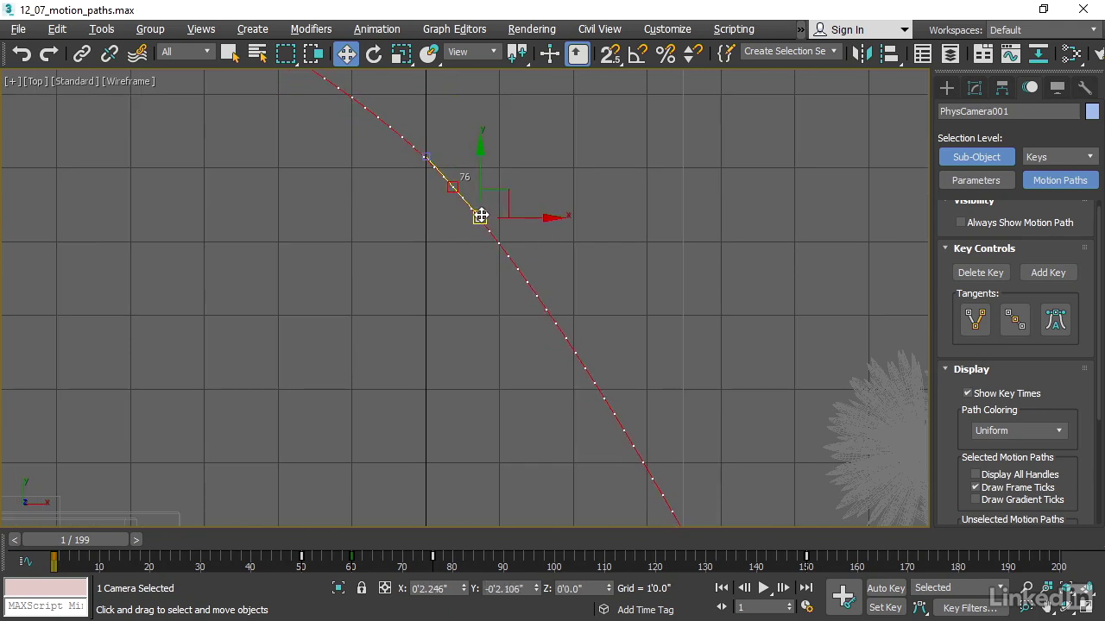
{"action": "scroll", "coordinate": [582, 207], "scroll_direction": "down", "scroll_amount": 5}
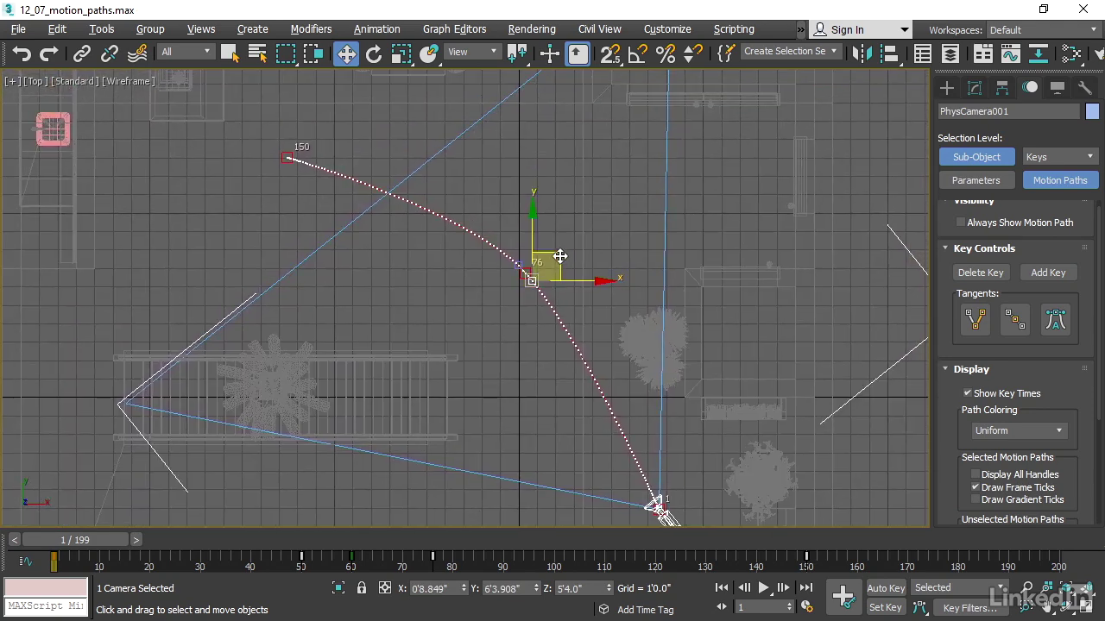
{"action": "key", "text": "ctrl+b"}
{"action": "key", "text": "ctrl+b"}
{"action": "scroll", "coordinate": [475, 266], "scroll_direction": "up", "scroll_amount": 2}
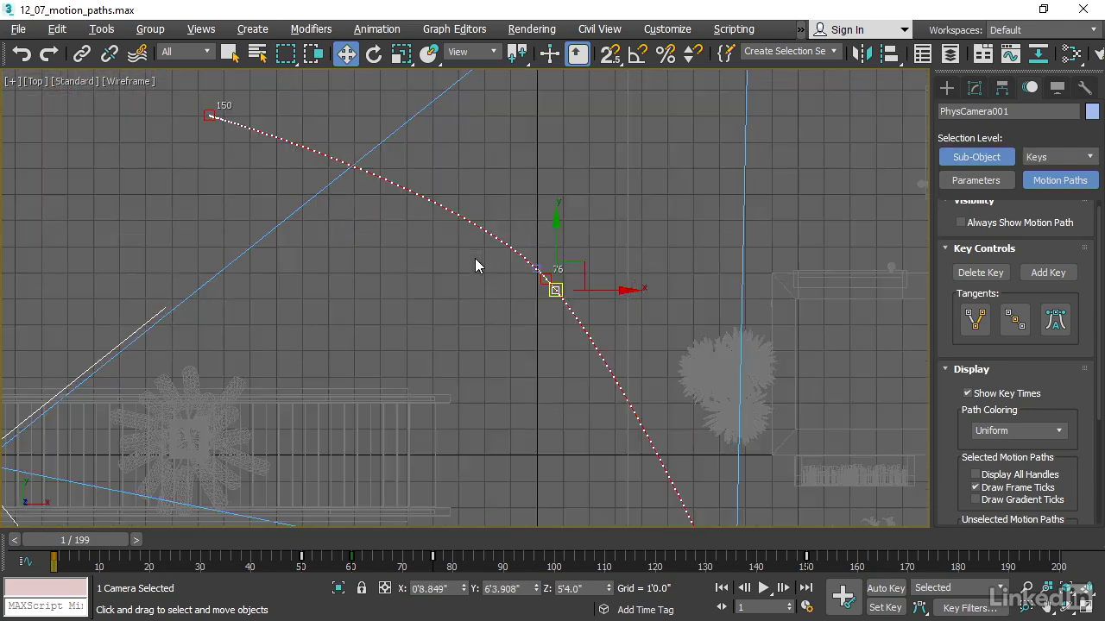
Step: Reselect the frame 76 key and move it to about X -2'6.1", Y 9'4.3" to reshape the path's curve
{"action": "scroll", "coordinate": [479, 267], "scroll_direction": "up", "scroll_amount": 2}
{"action": "key", "text": "ctrl+b"}
{"action": "key", "text": "ctrl+b"}
{"action": "left_click", "coordinate": [575, 289]}
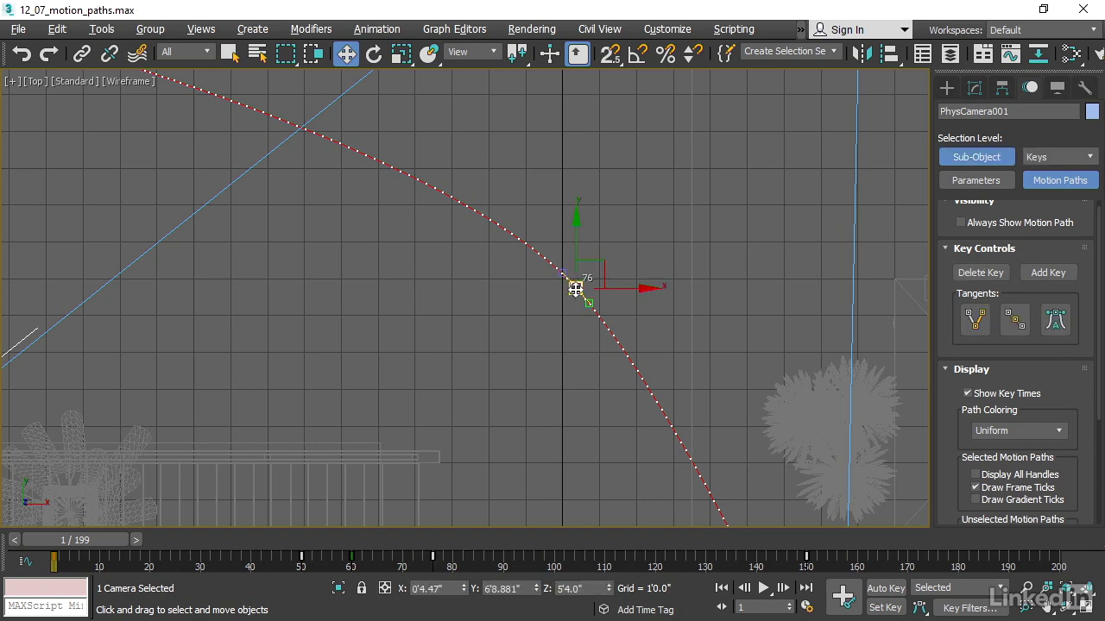
{"action": "left_click_drag", "start_coordinate": [604, 259], "coordinate": [490, 162]}
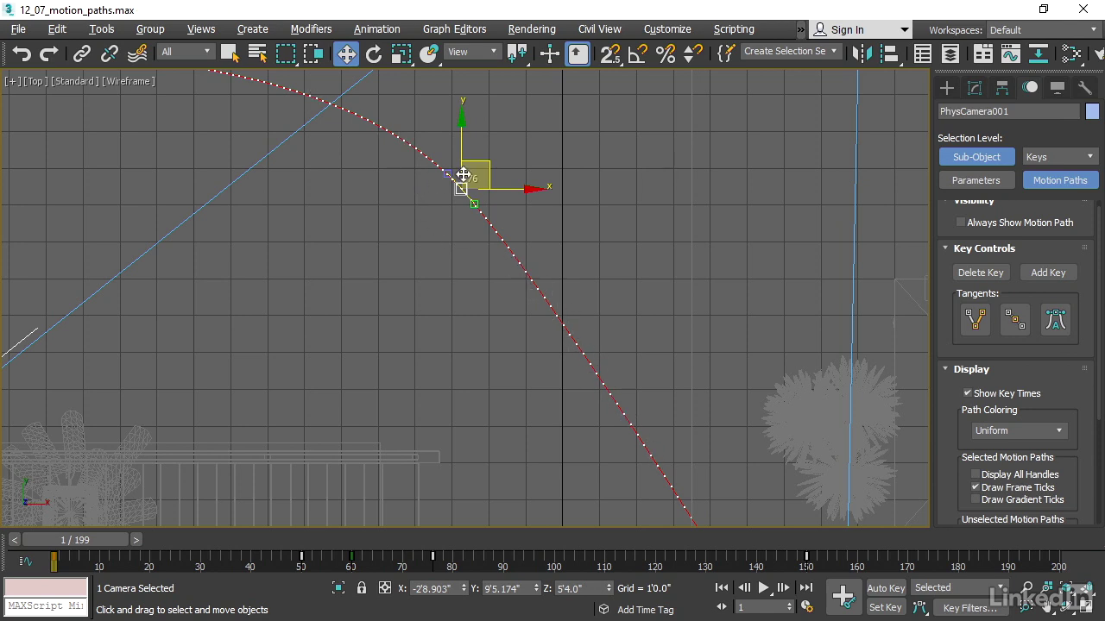
{"action": "left_click_drag", "start_coordinate": [483, 164], "coordinate": [493, 166]}
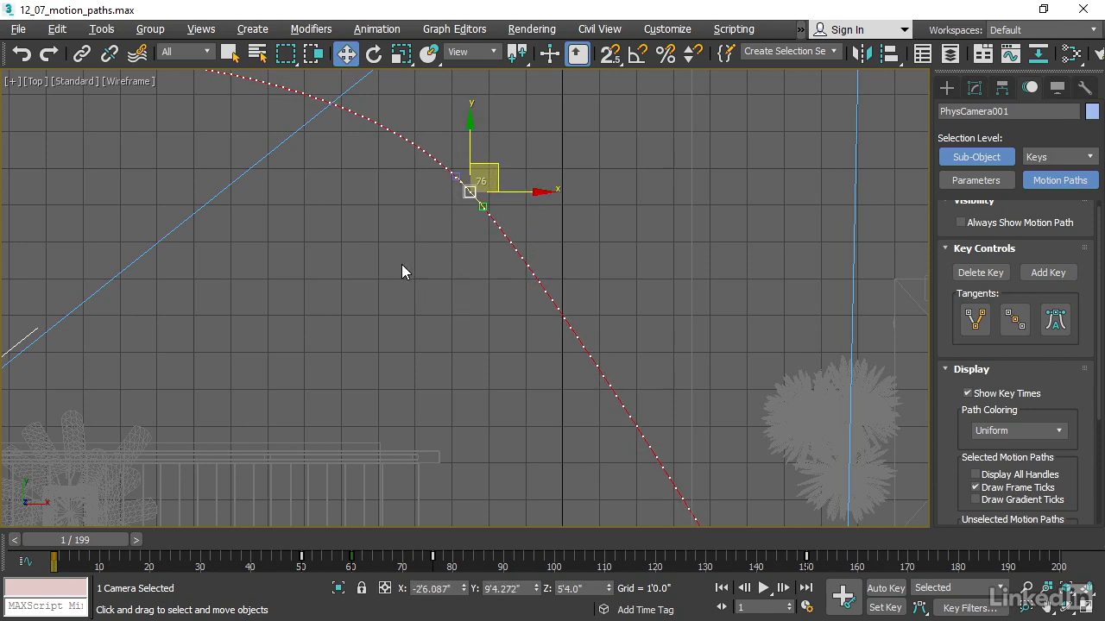
{"action": "middle_click_drag", "start_coordinate": [401, 271], "coordinate": [451, 328]}
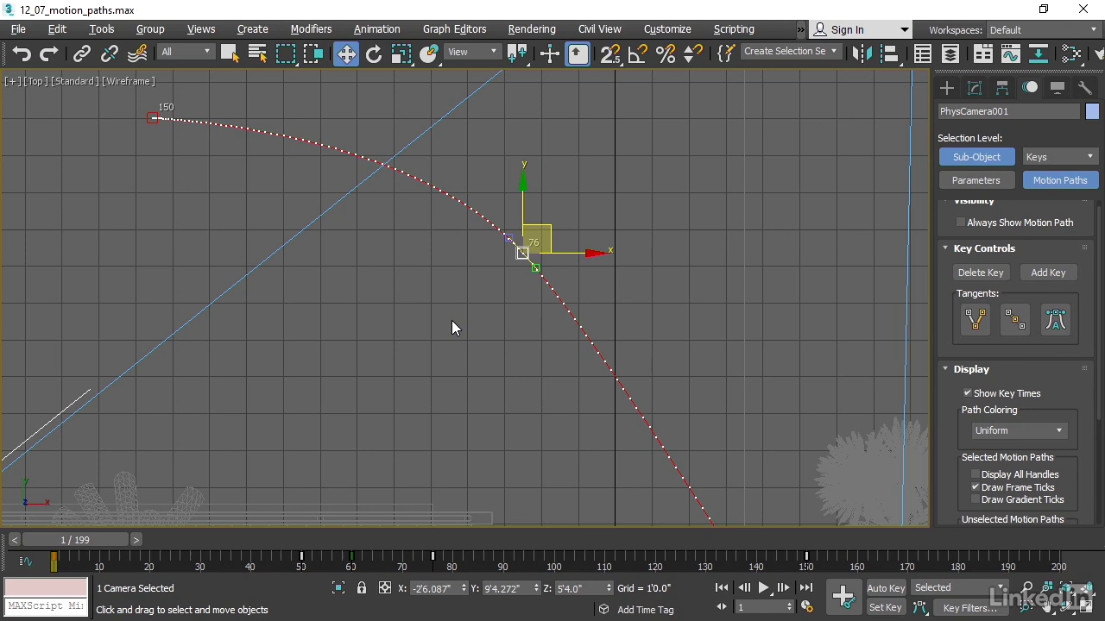
Step: Retime the frame 76 key to frame 80, and leave motion path editing for the Parameters mode
{"action": "left_click", "coordinate": [470, 559]}
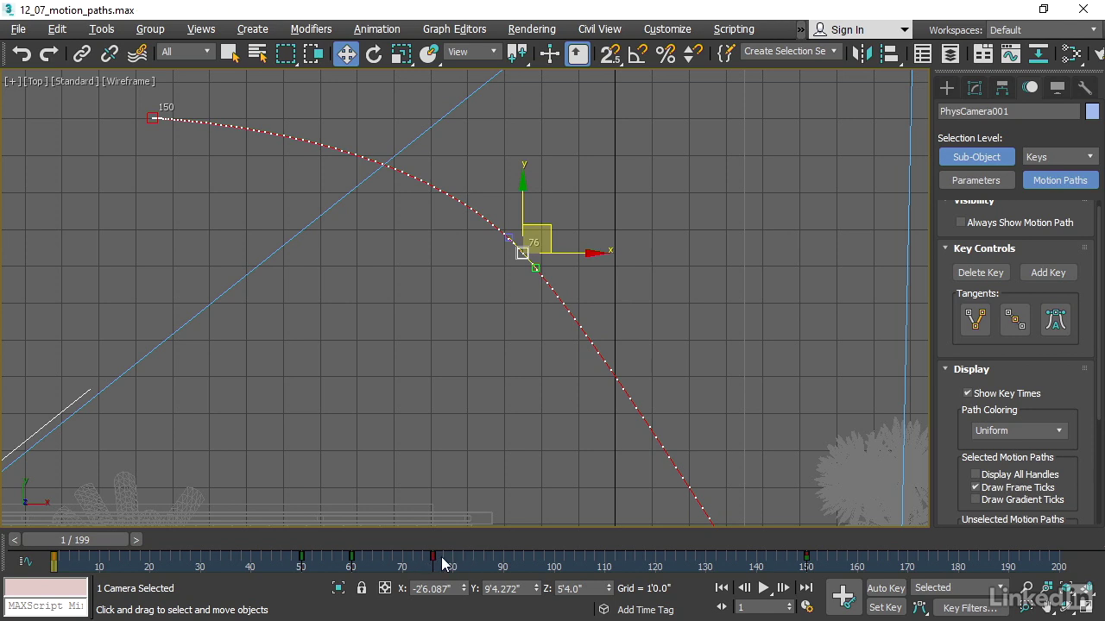
{"action": "mouse_move", "coordinate": [433, 559]}
{"action": "left_mouse_down"}
{"action": "mouse_move", "coordinate": [402, 556]}
{"action": "mouse_move", "coordinate": [442, 557]}
{"action": "mouse_move", "coordinate": [411, 546]}
{"action": "mouse_move", "coordinate": [469, 547]}
{"action": "mouse_move", "coordinate": [452, 550]}
{"action": "left_mouse_up"}
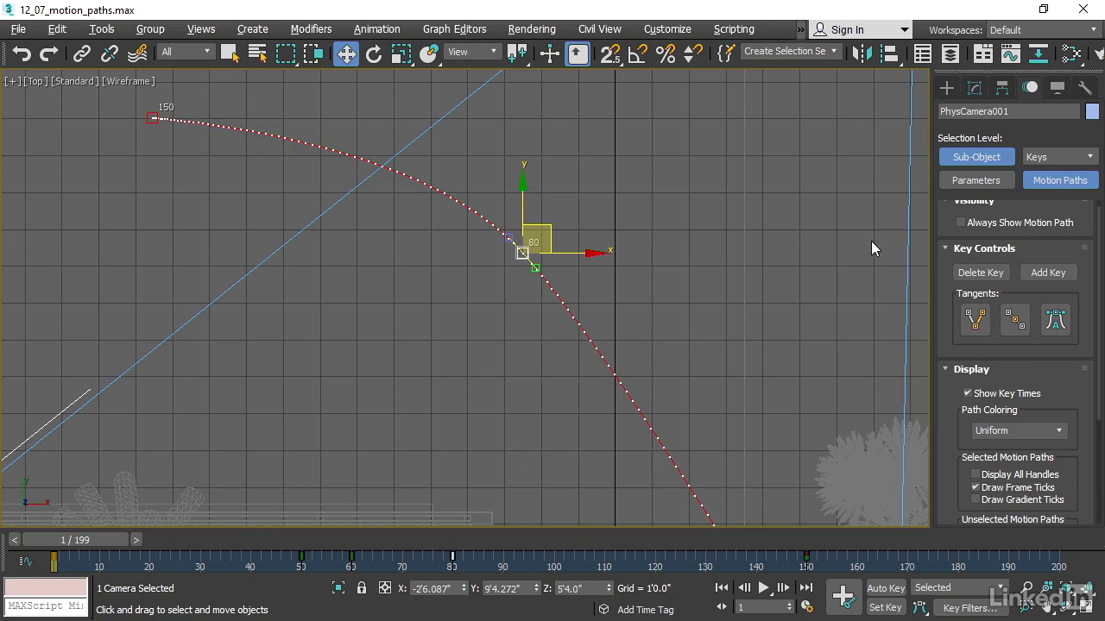
{"action": "left_click", "coordinate": [979, 156]}
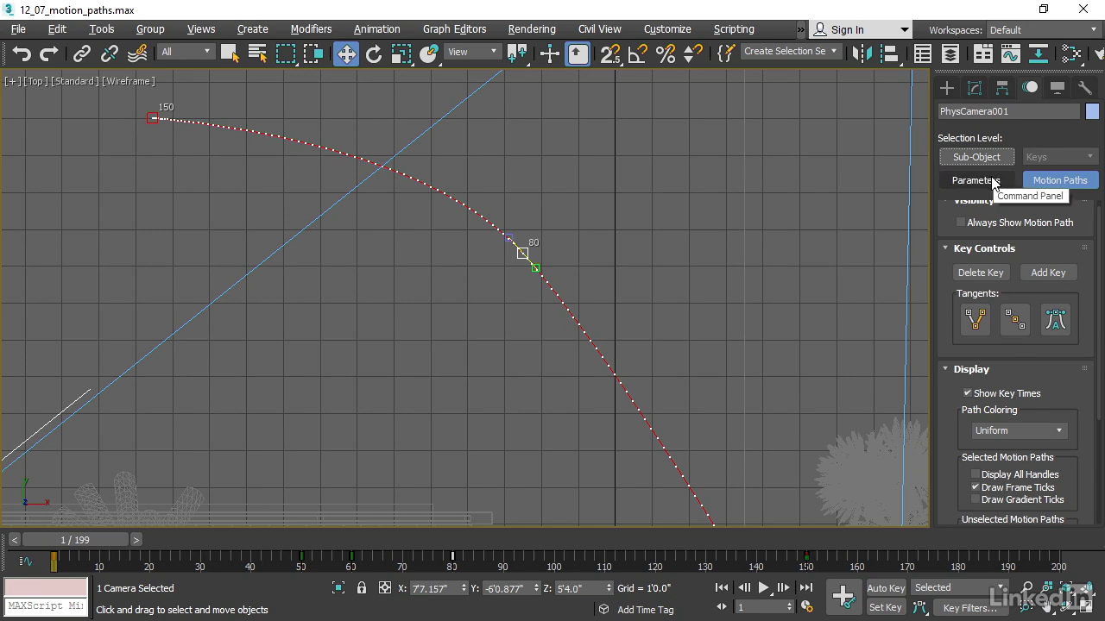
{"action": "left_click", "coordinate": [992, 182]}
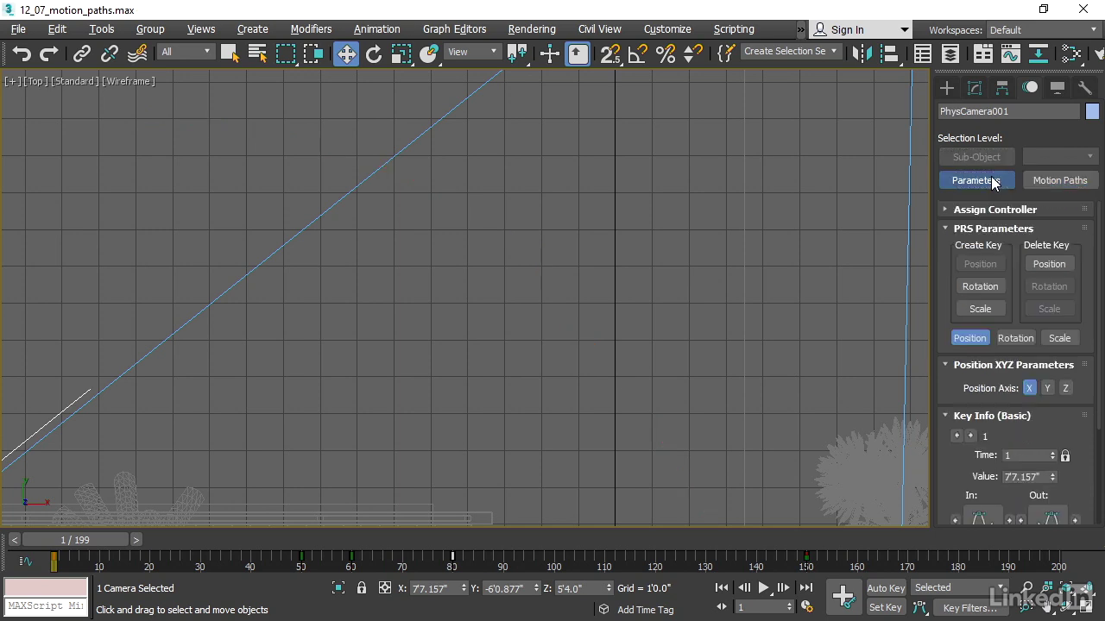
Step: Deselect the camera, maximize the PhysCamera001 view, and play the animation through to about frame 158 to review the camera move
{"action": "left_click", "coordinate": [815, 199]}
{"action": "scroll", "coordinate": [815, 200], "scroll_direction": "down", "scroll_amount": 8}
{"action": "middle_click_drag", "start_coordinate": [782, 197], "coordinate": [444, 218]}
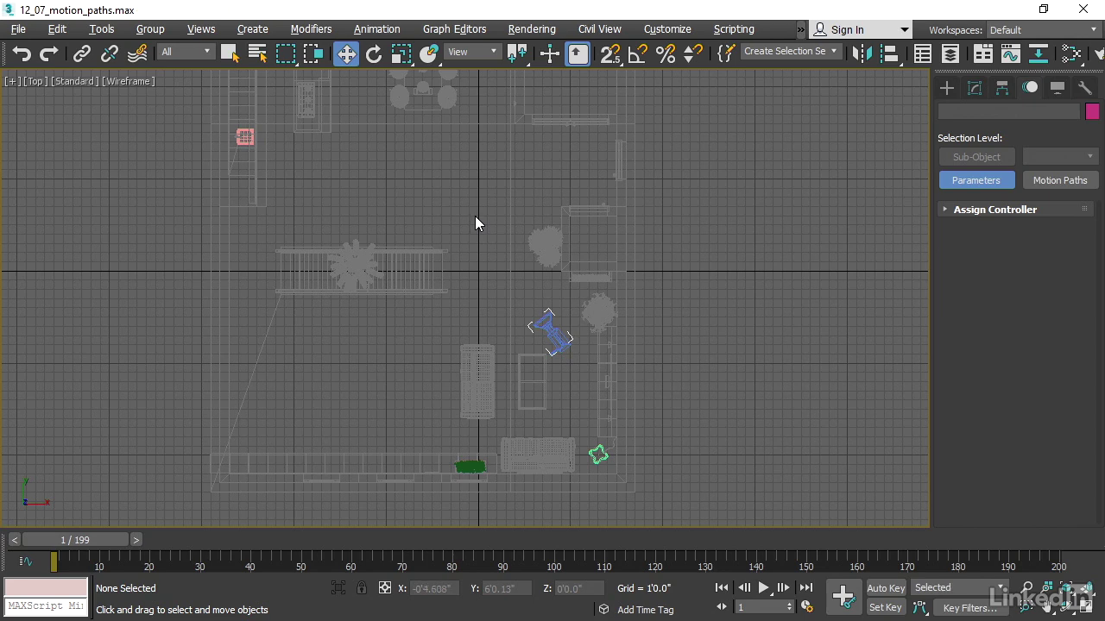
{"action": "key", "text": "alt+w"}
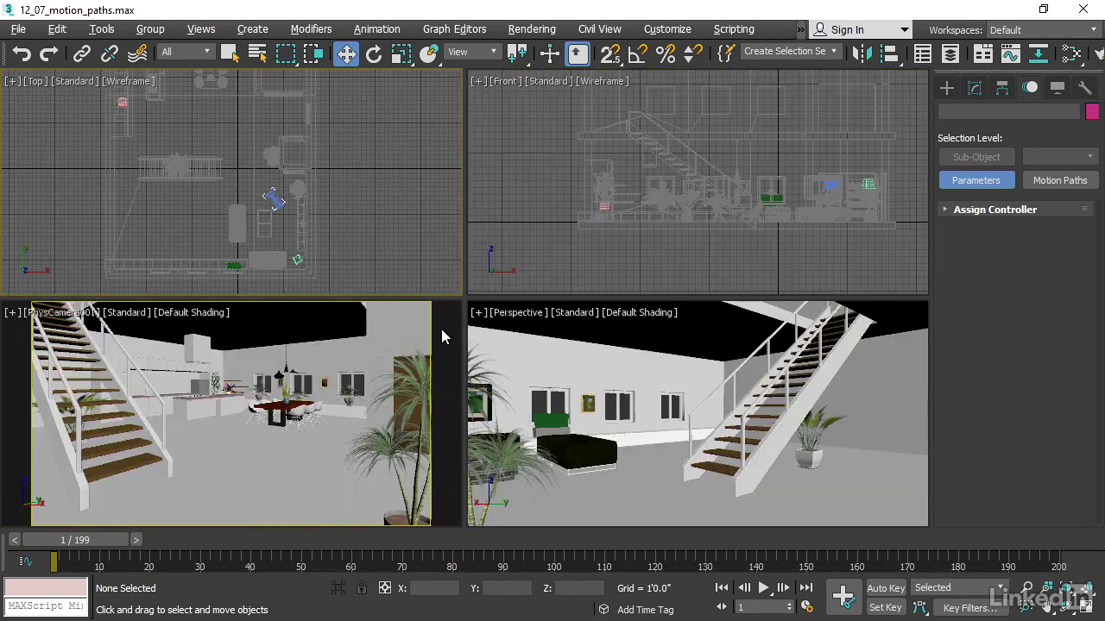
{"action": "left_click", "coordinate": [445, 324]}
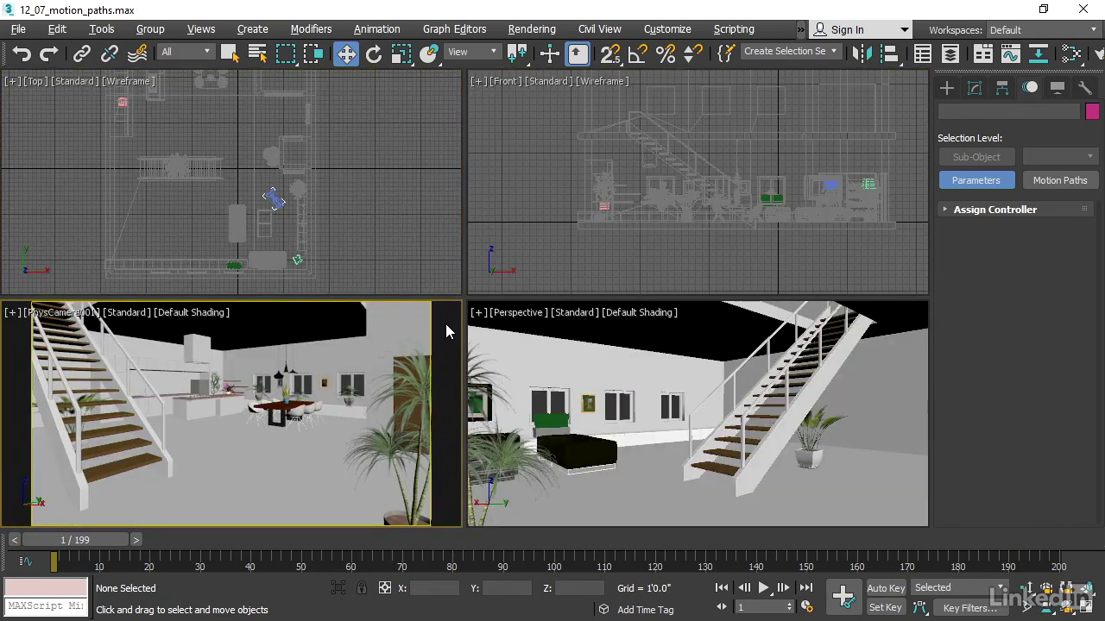
{"action": "key", "text": "alt+w"}
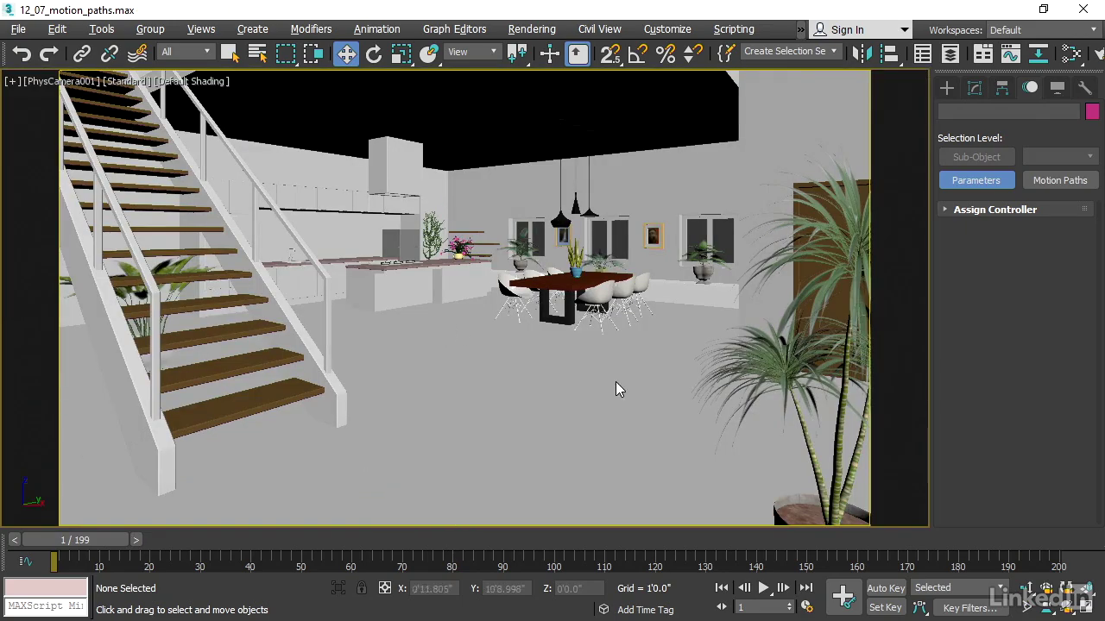
{"action": "left_click", "coordinate": [763, 588]}
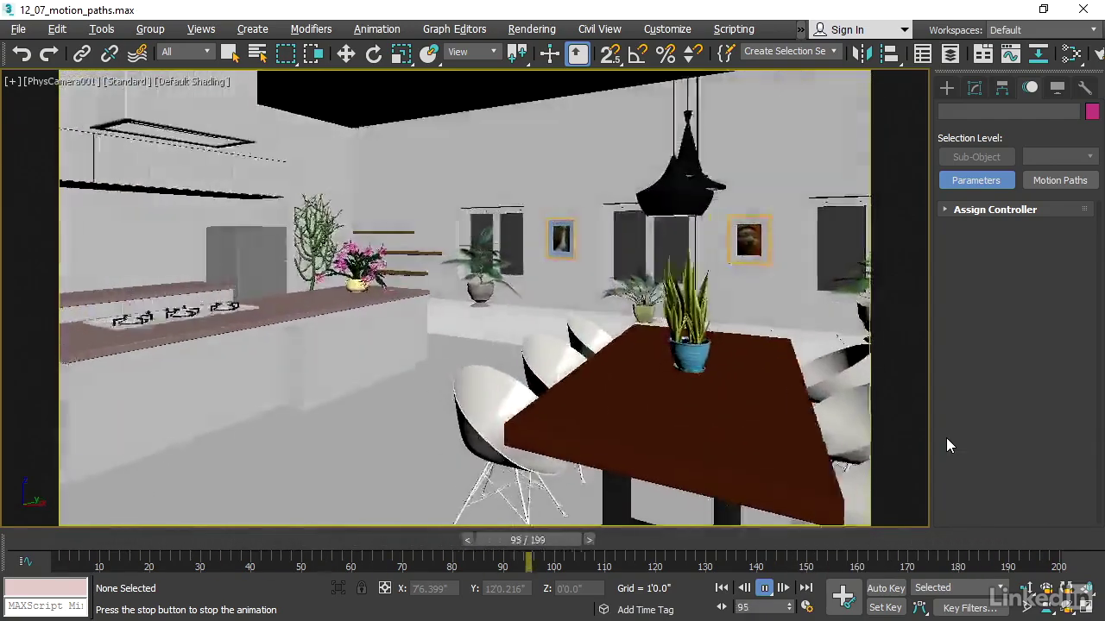
{"action": "left_click", "coordinate": [765, 588]}
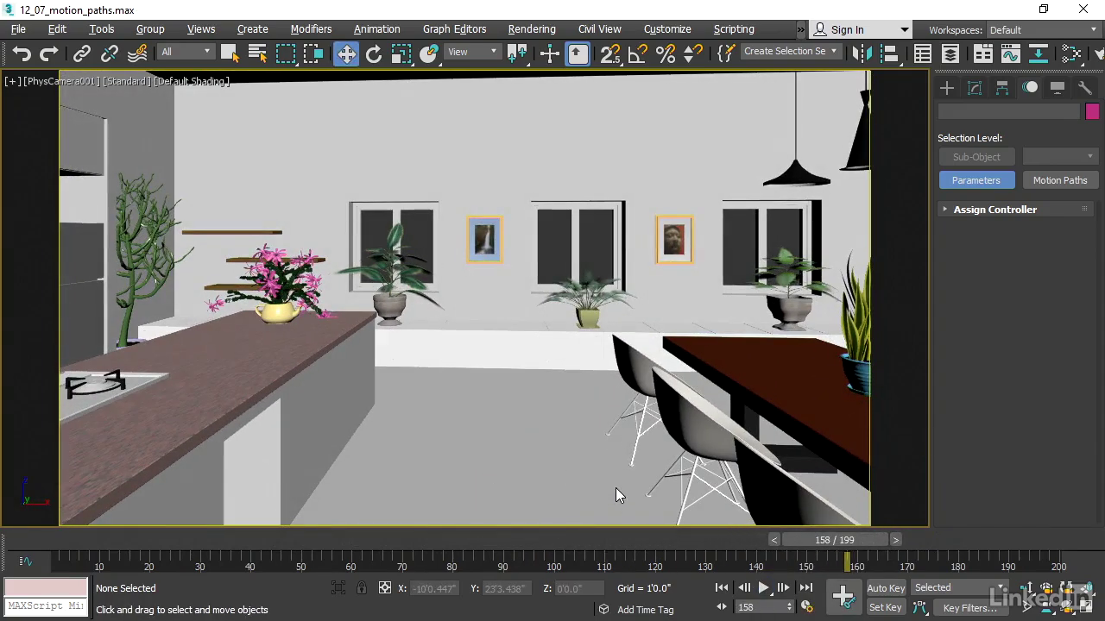